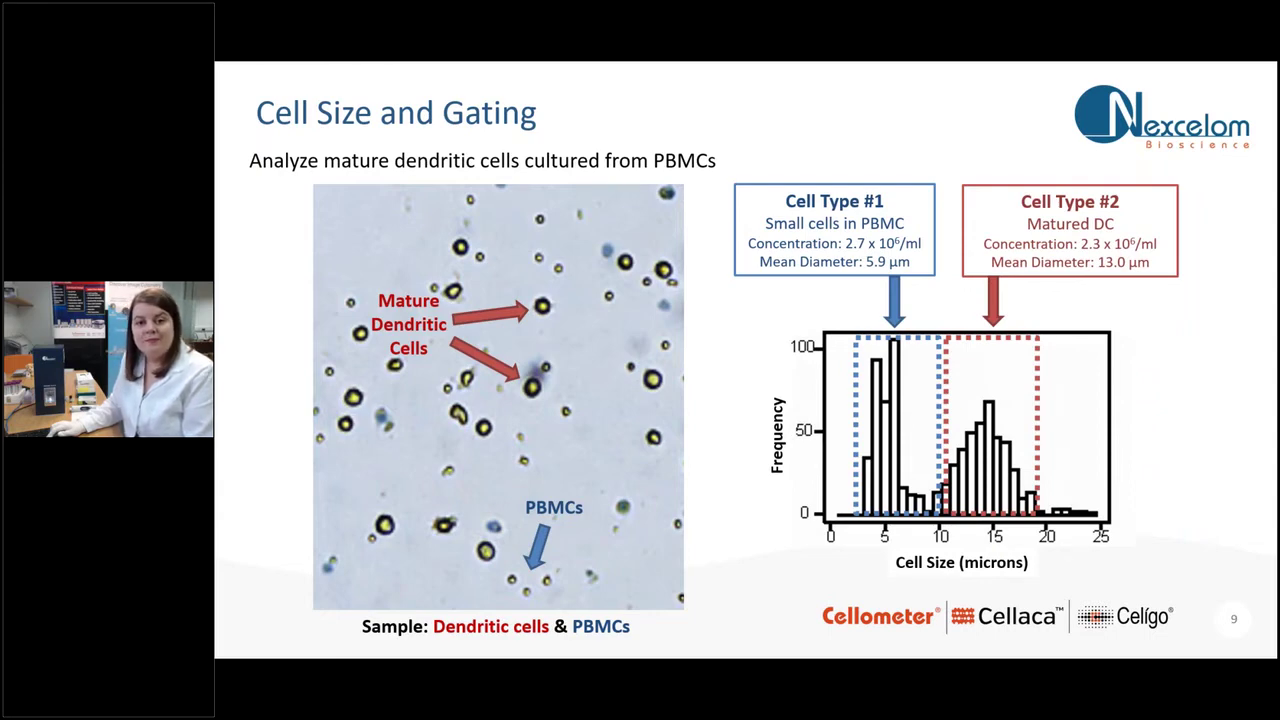
# Advance the slideshow to the AOPI cell-counting viability slide.
pyautogui.press('Right')
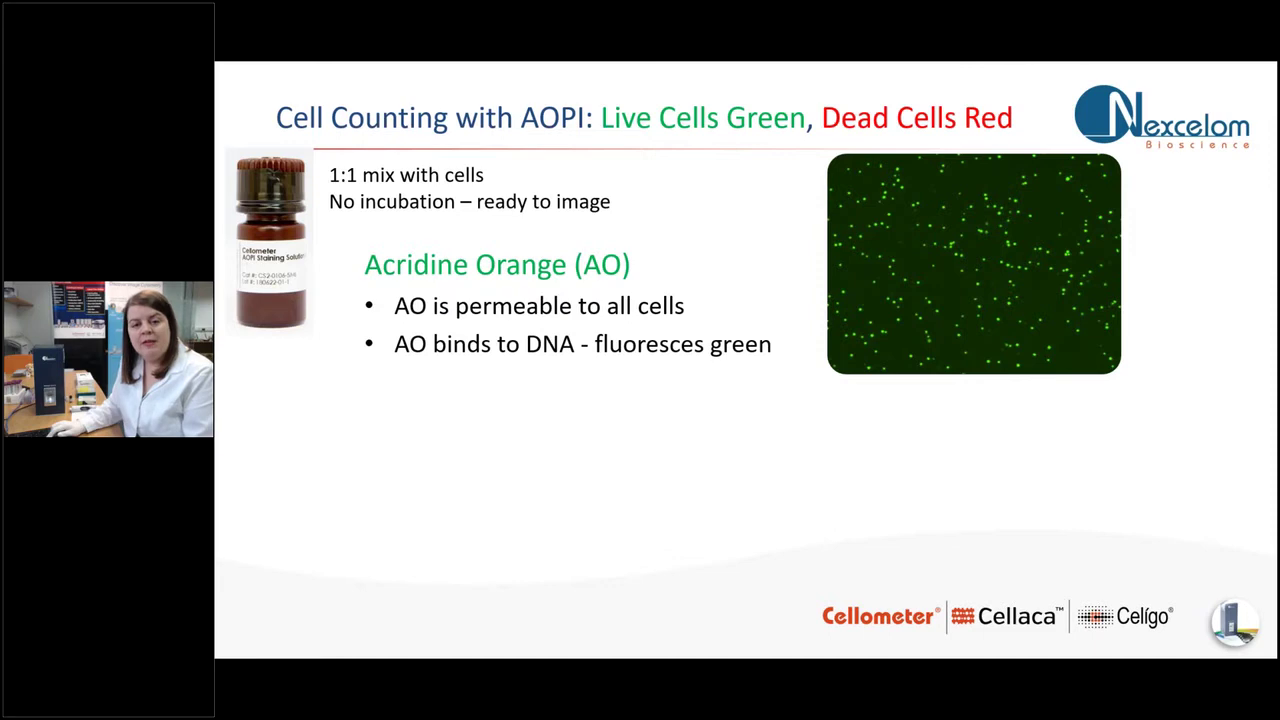
# Reveal the propidium iodide build, pass Why Fluorescence?, and reach the concentration-range slide.
pyautogui.press('Right')
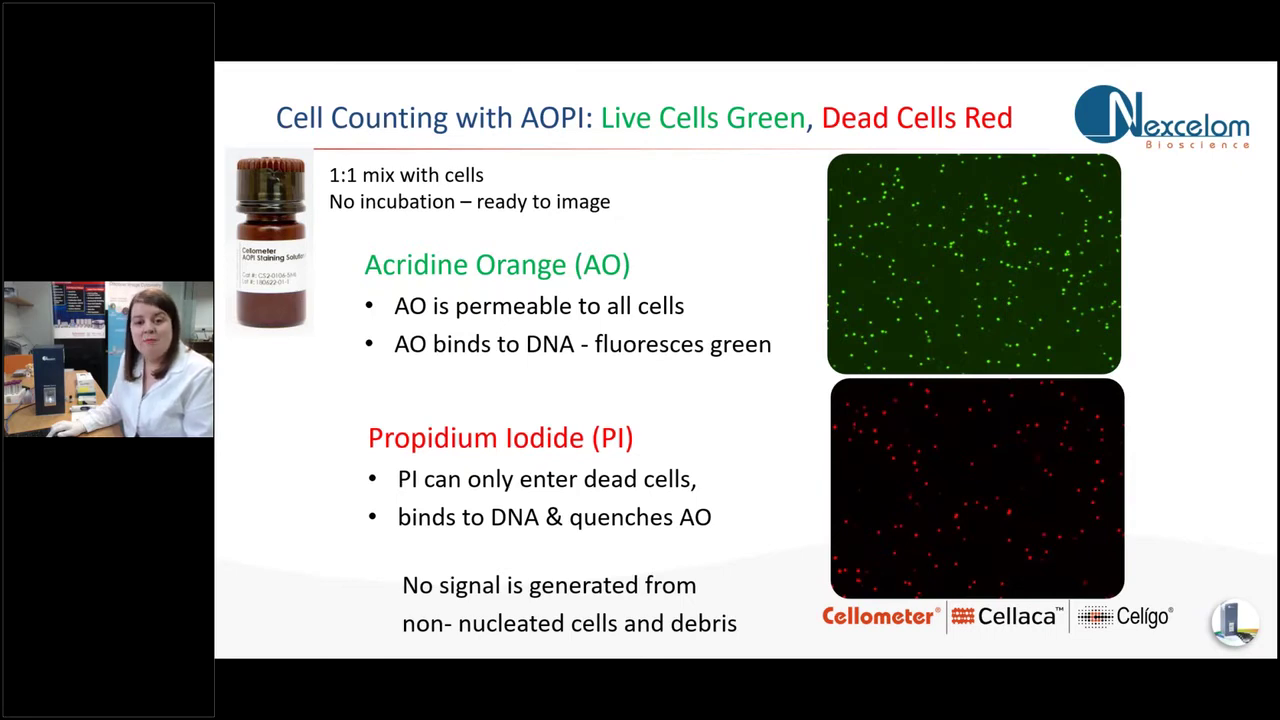
pyautogui.press('Right')
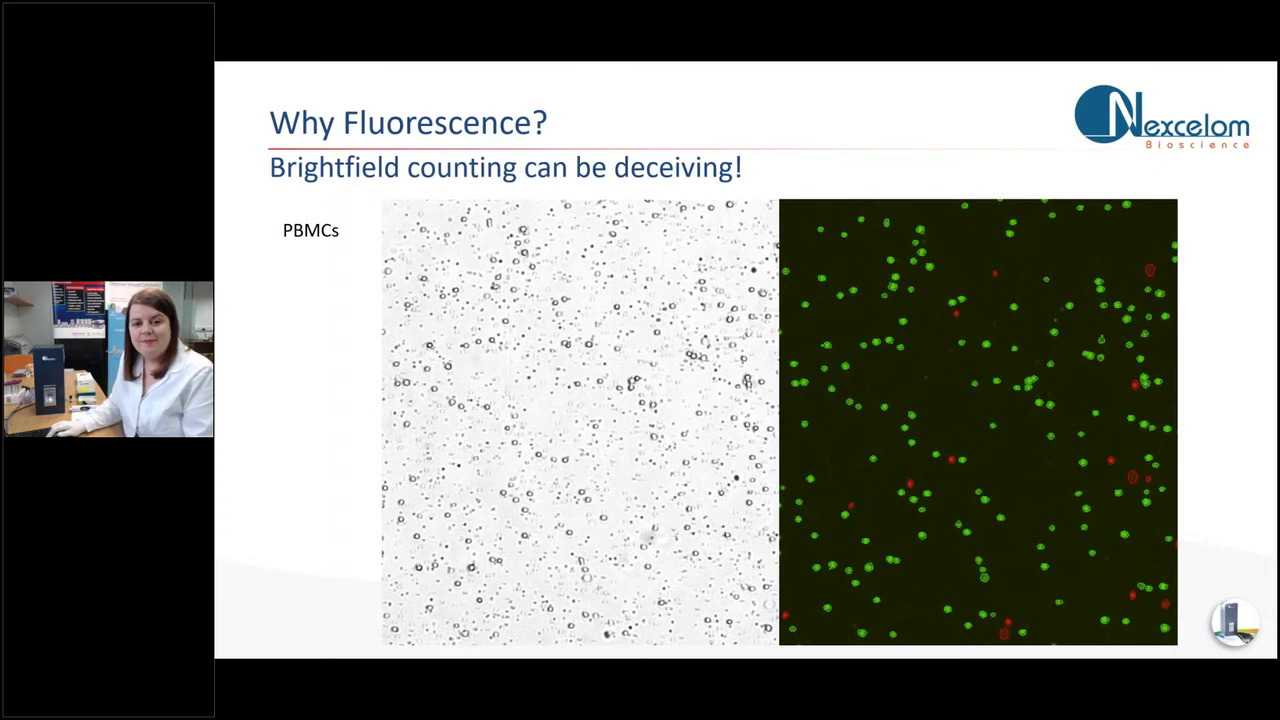
pyautogui.press('Right')
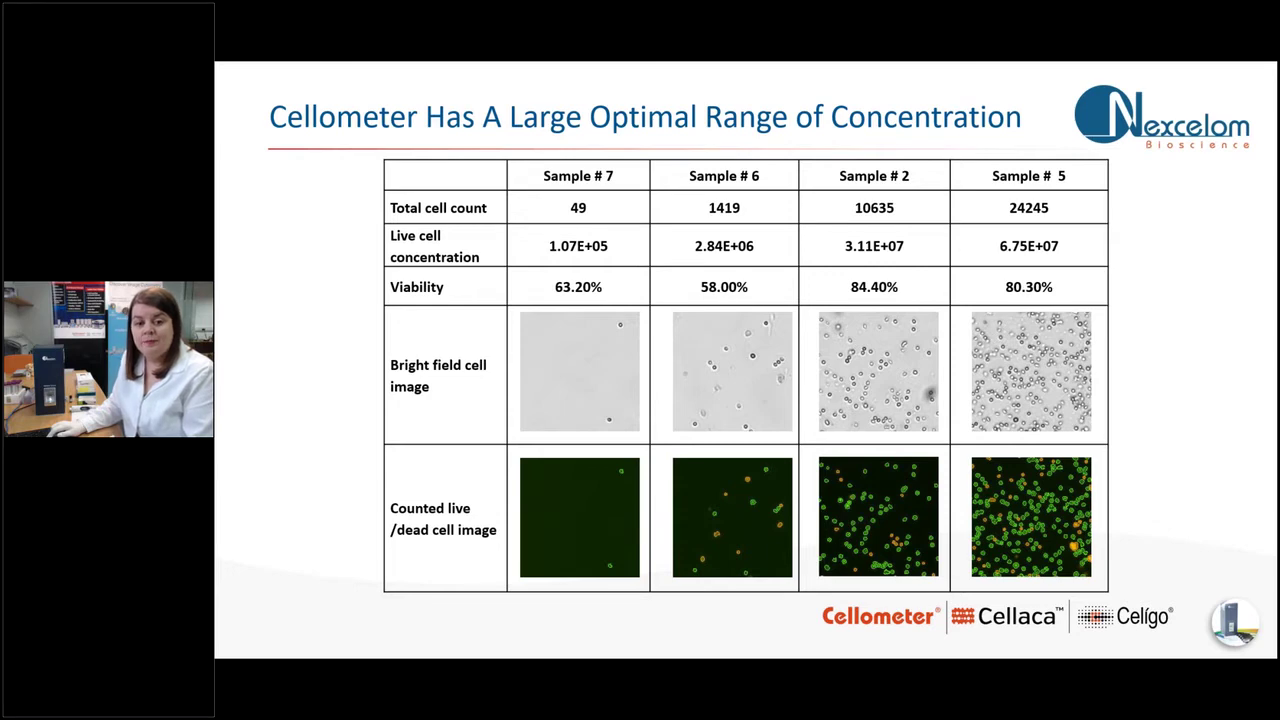
# Advance past the Nexcelom characterization slide to slide 18, Cell Fitness Panel For Bioprocessing.
pyautogui.press('Right')
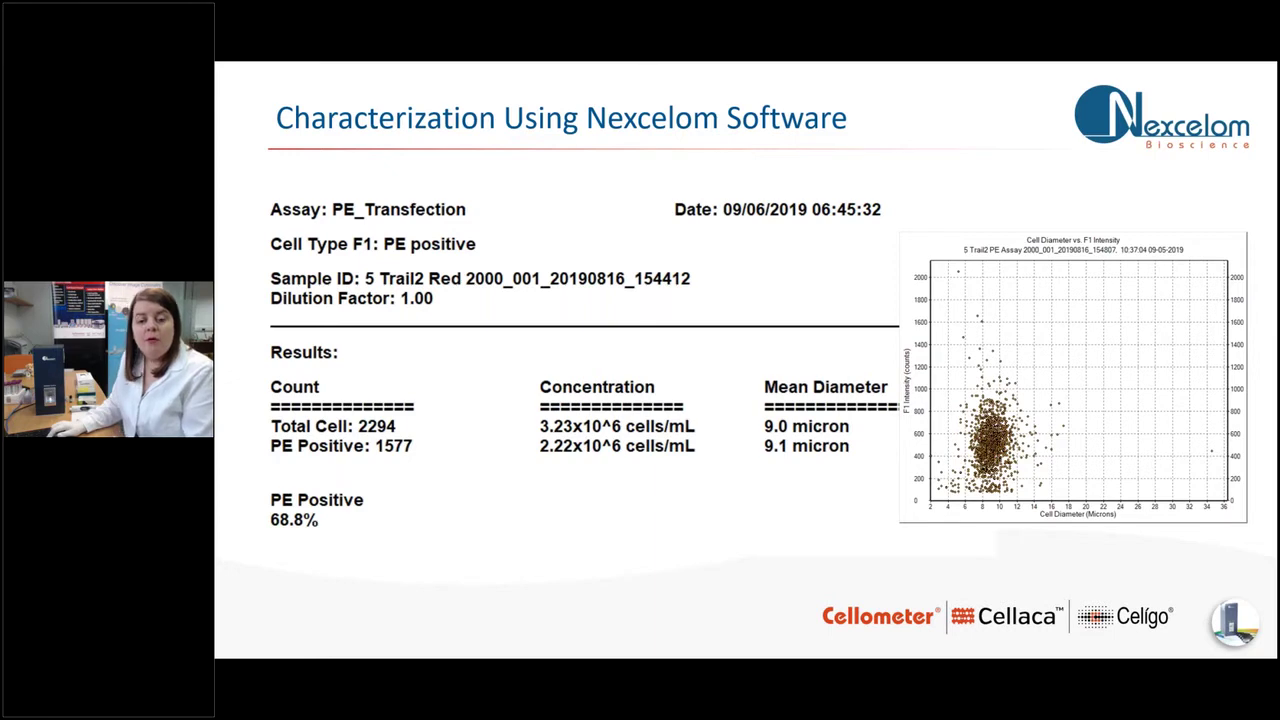
pyautogui.press('Right')
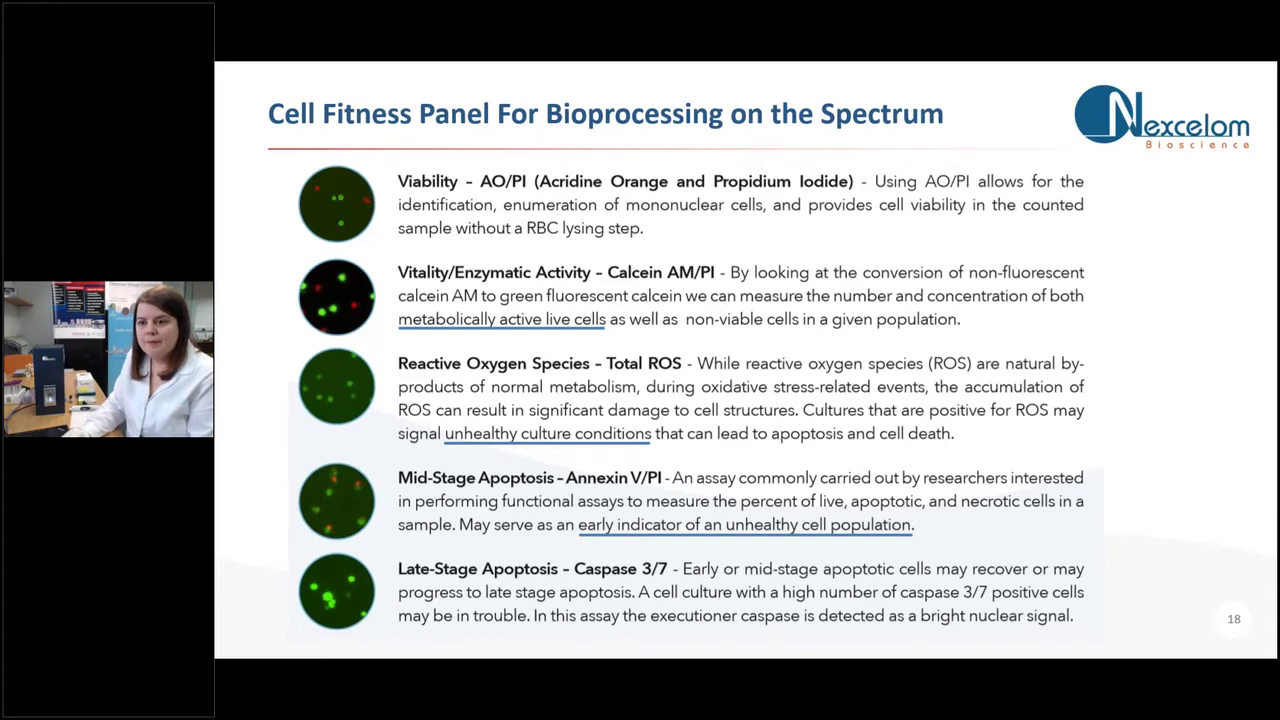
# End the slideshow to return to normal view on slide 18.
pyautogui.press('Escape')
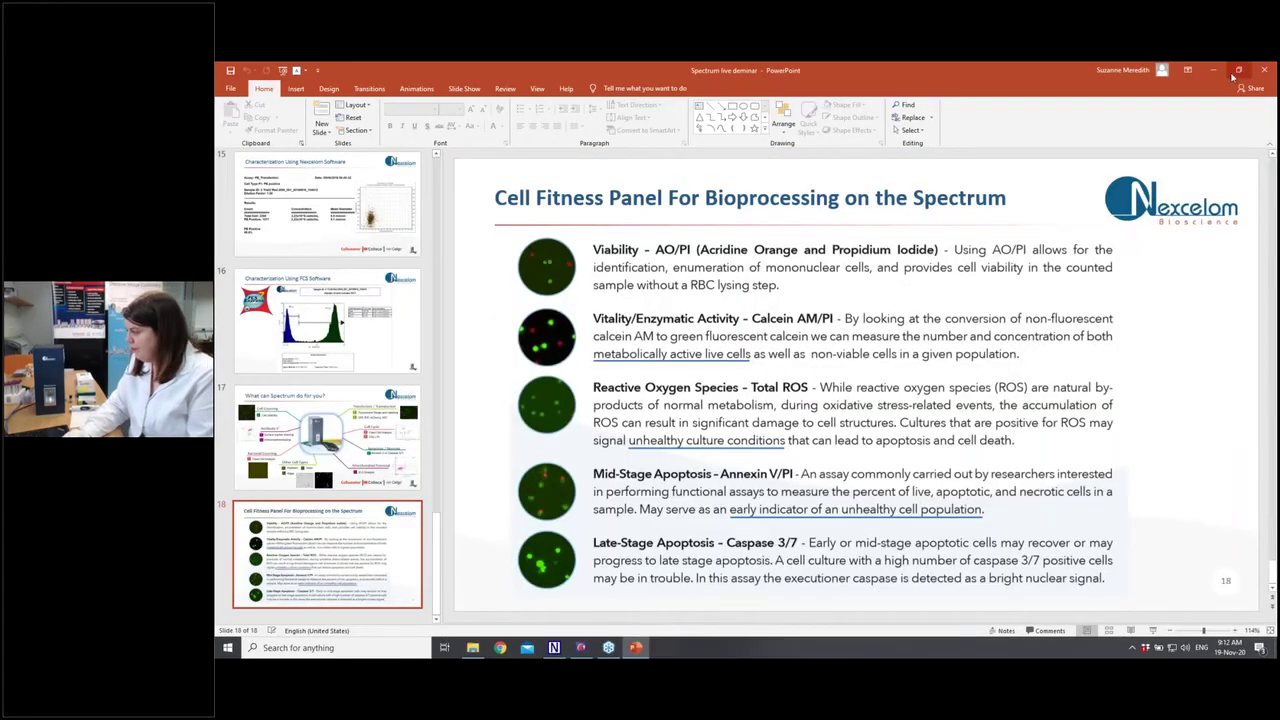
# Minimize PowerPoint to reveal the Cellometer Spectrum 5 window with the OQ Bead Assay.
pyautogui.click(1212, 69)
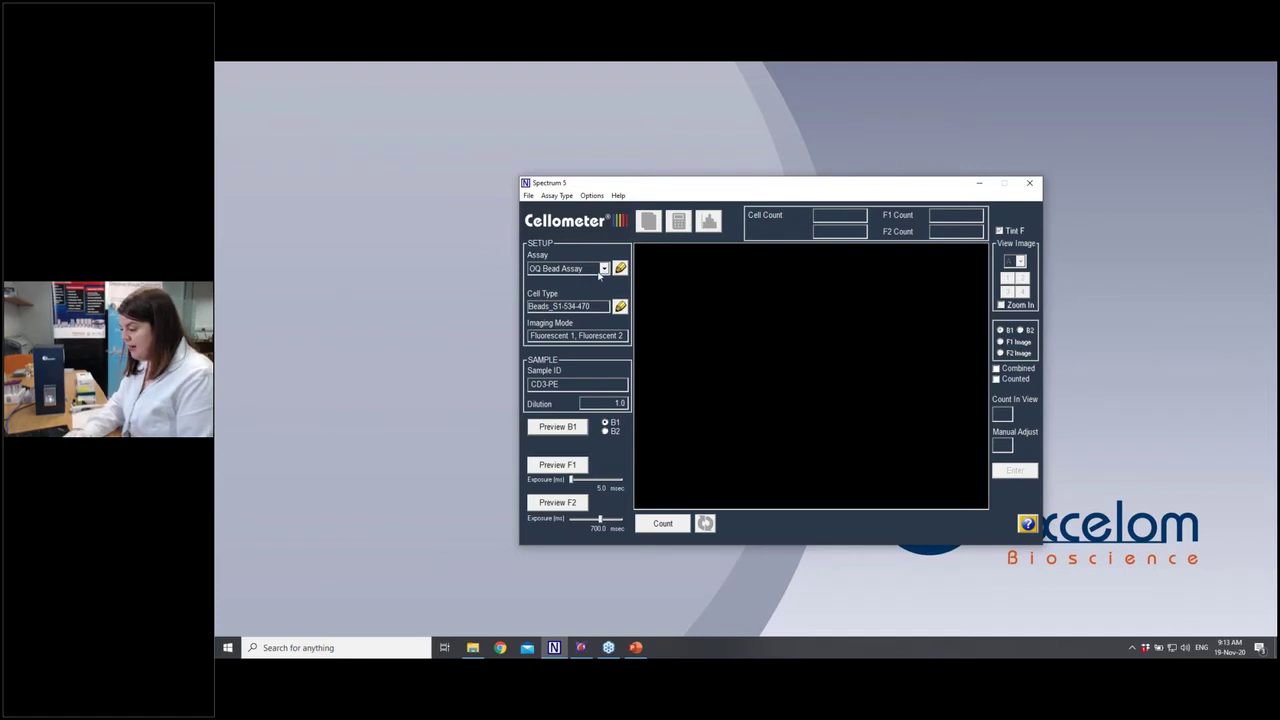
# Keep OQ Bead Assay as the assay and start a live brightfield preview of the beads.
pyautogui.click(604, 269)
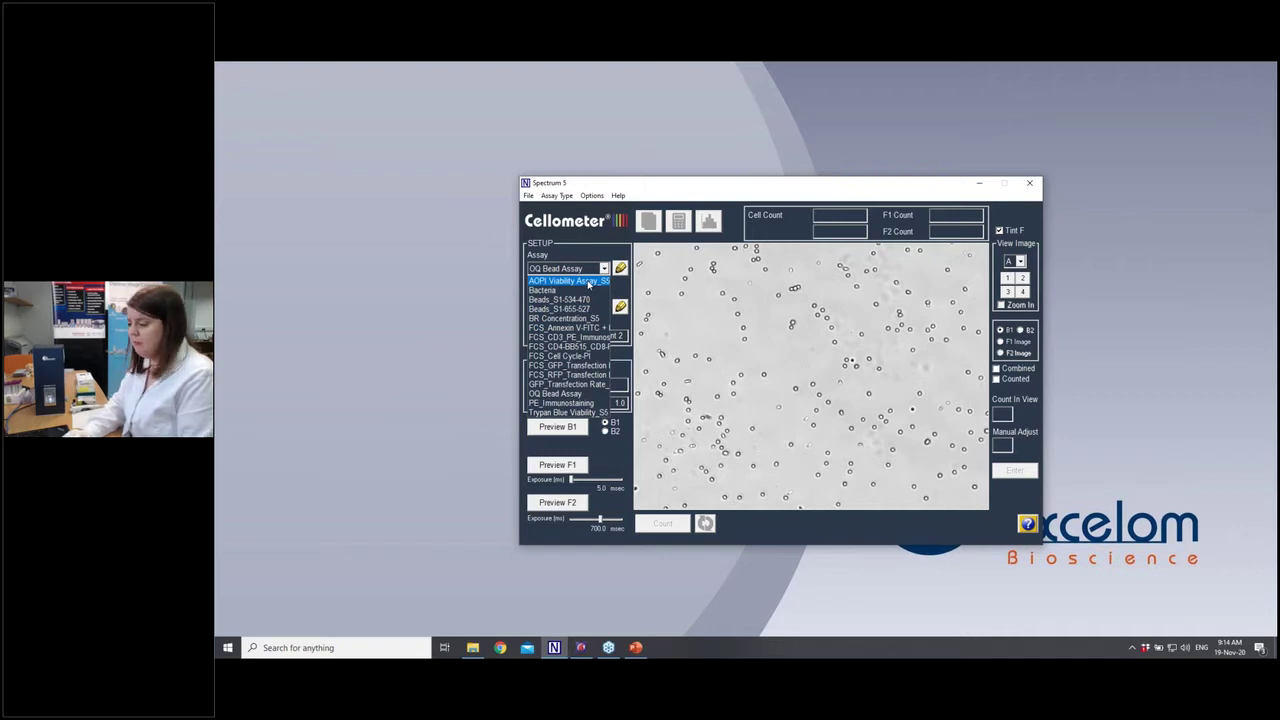
pyautogui.click(605, 270)
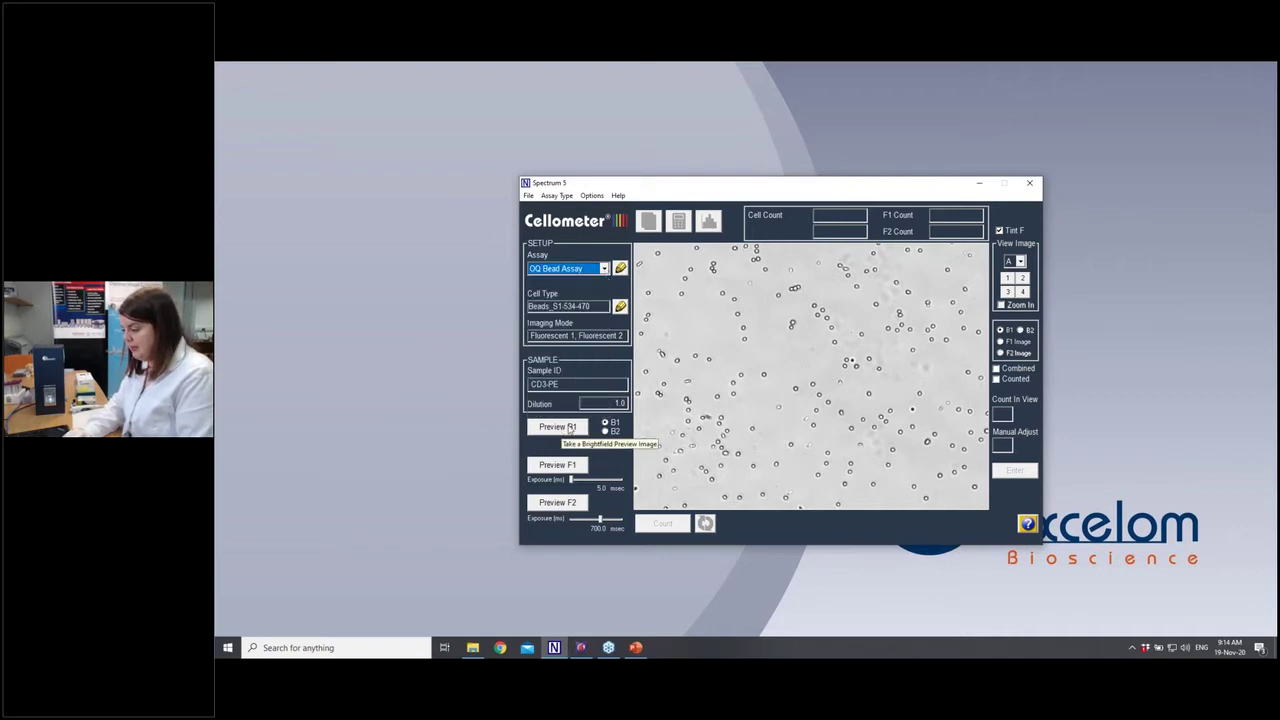
pyautogui.click(565, 428)
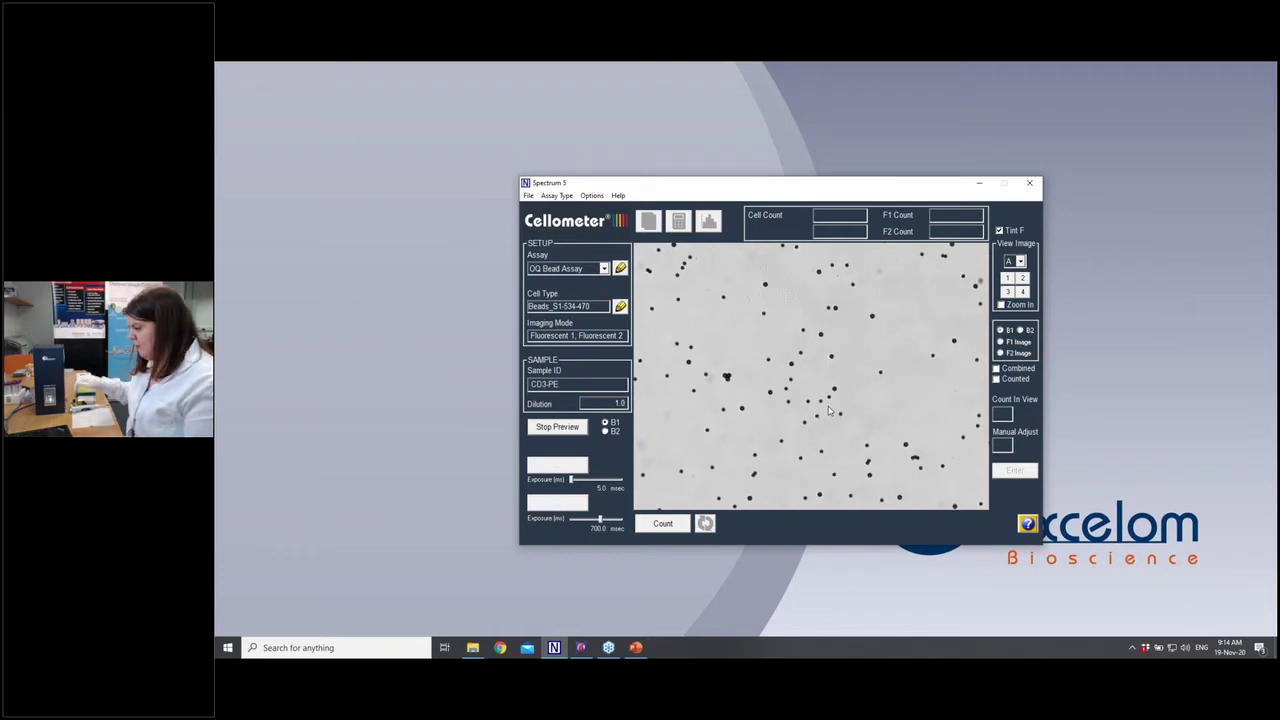
# Zoom in on the live brightfield bead image, then stop the preview.
pyautogui.click(1002, 305)
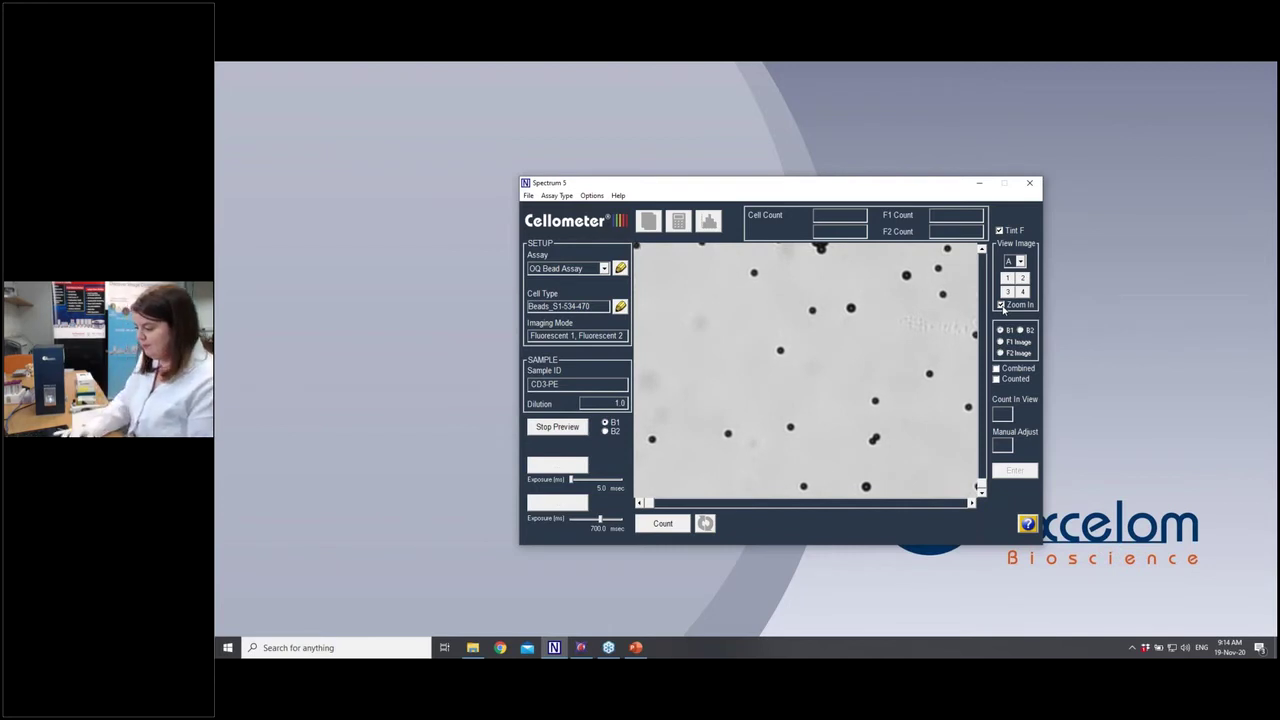
pyautogui.click(553, 427)
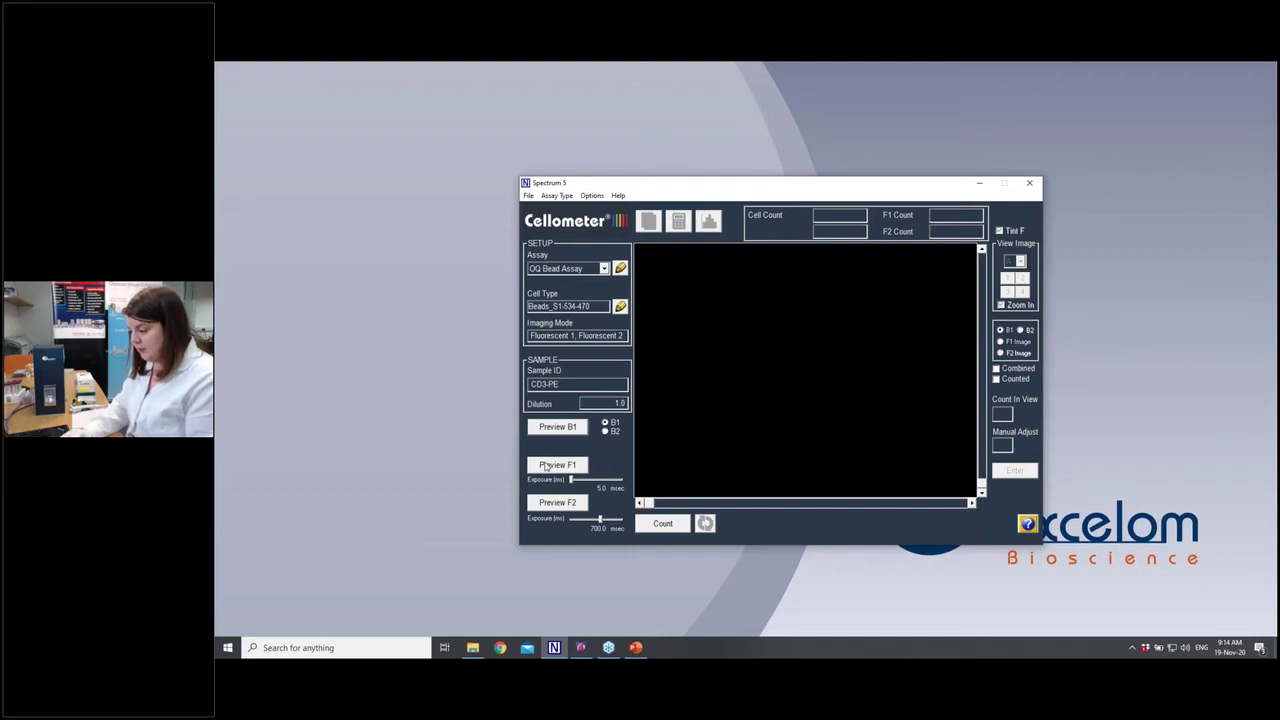
# Check the live green F1 fluorescence preview of the beads, then stop it.
pyautogui.click(545, 466)
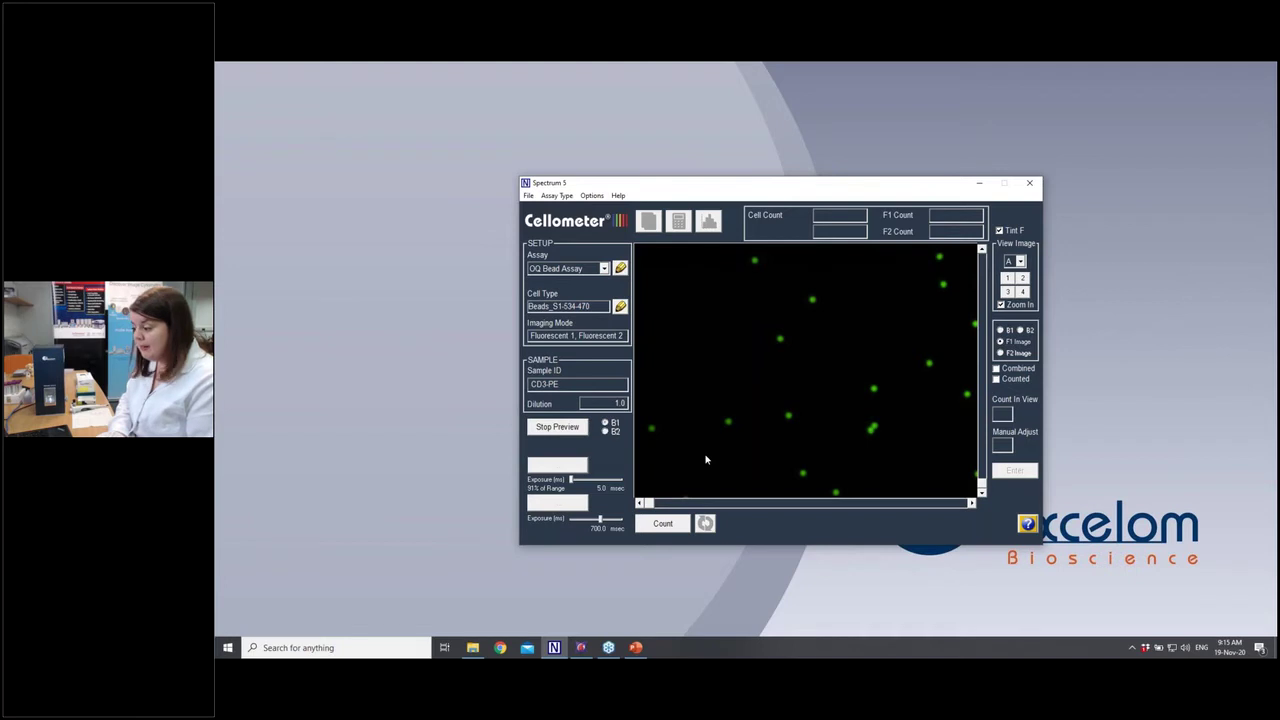
pyautogui.click(560, 428)
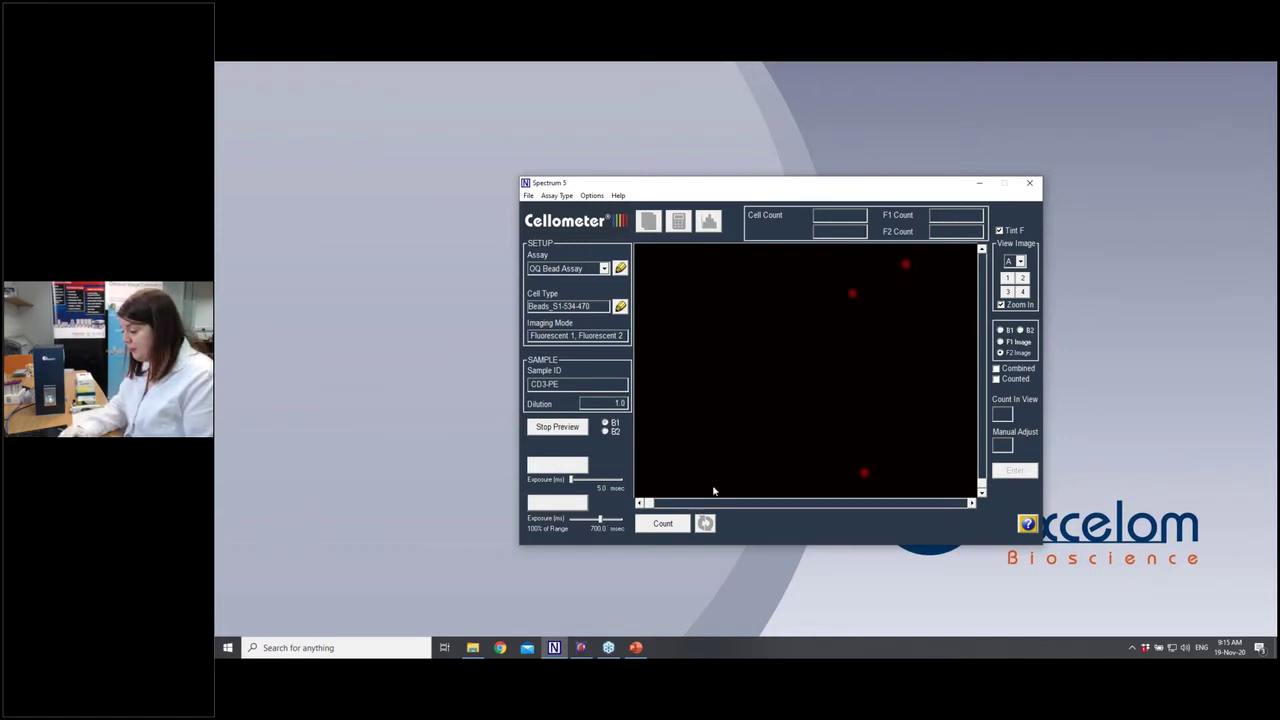
# Count the CD3-PE bead sample: 1583 total, 1212 green, 371 red, 76.3% green.
pyautogui.click(663, 524)
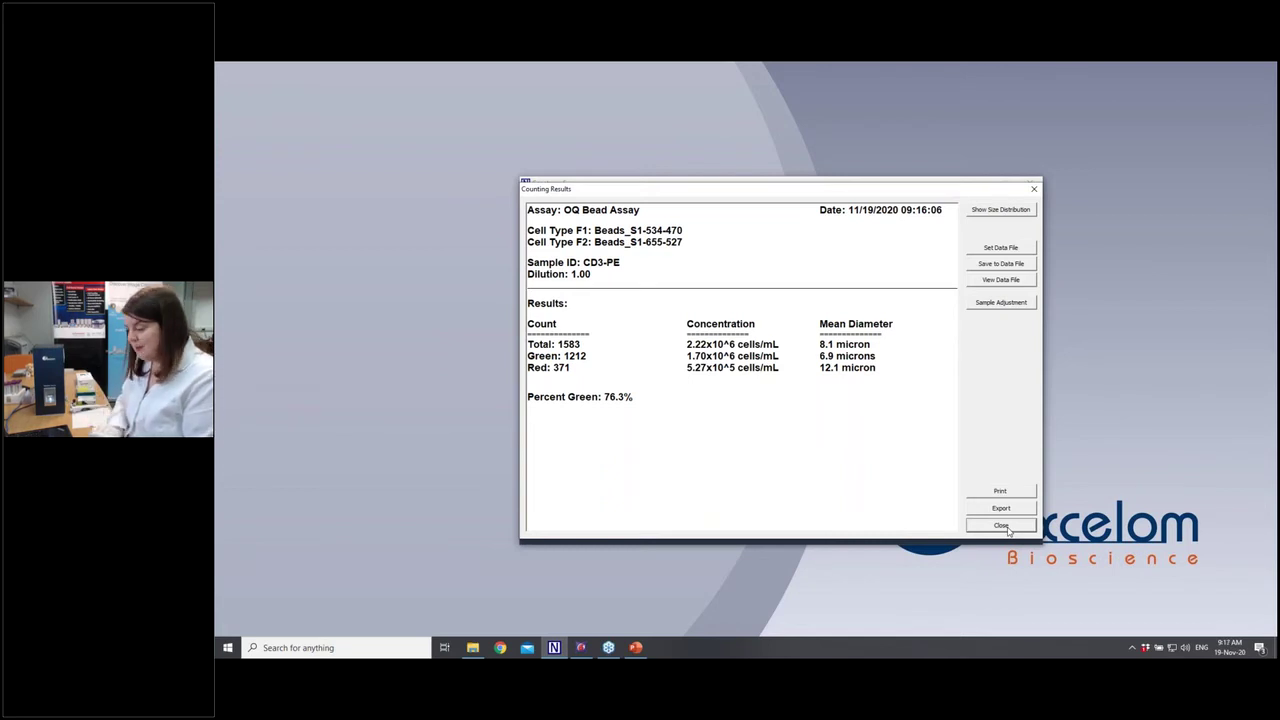
# Close the results and view one magnified quadrant with red beads overlaid and counted beads outlined.
pyautogui.click(1003, 526)
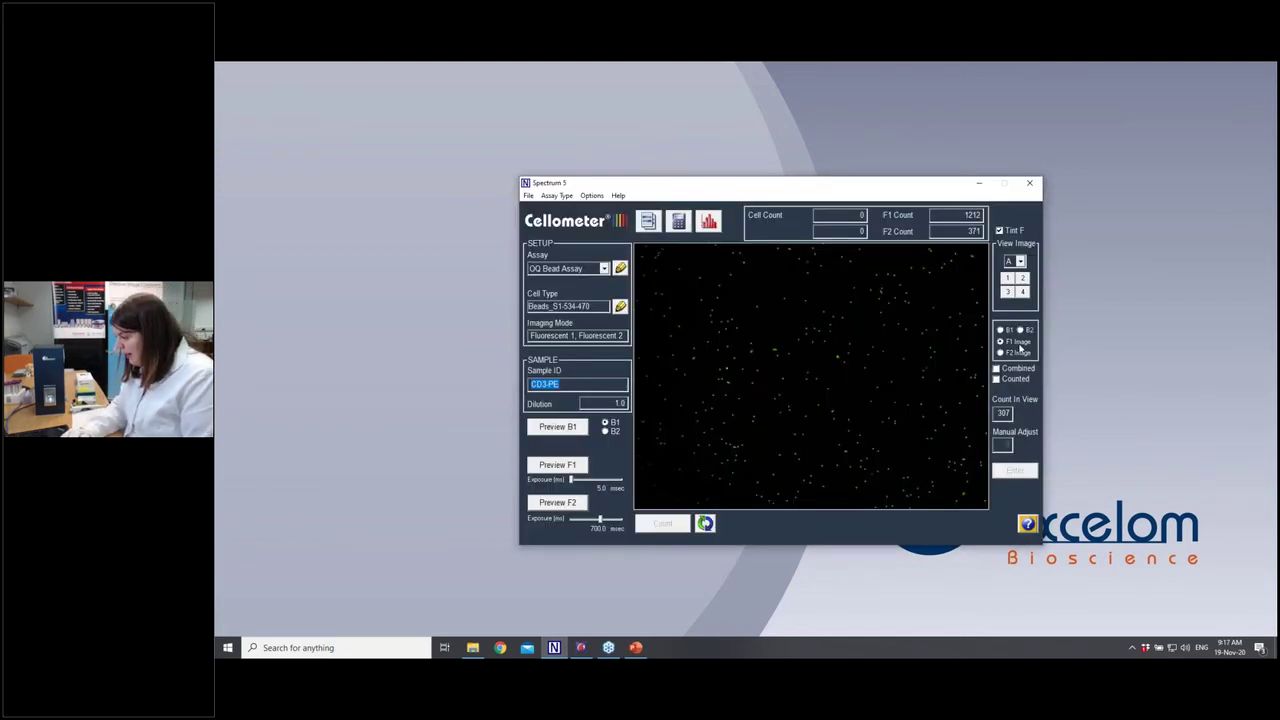
pyautogui.click(1022, 279)
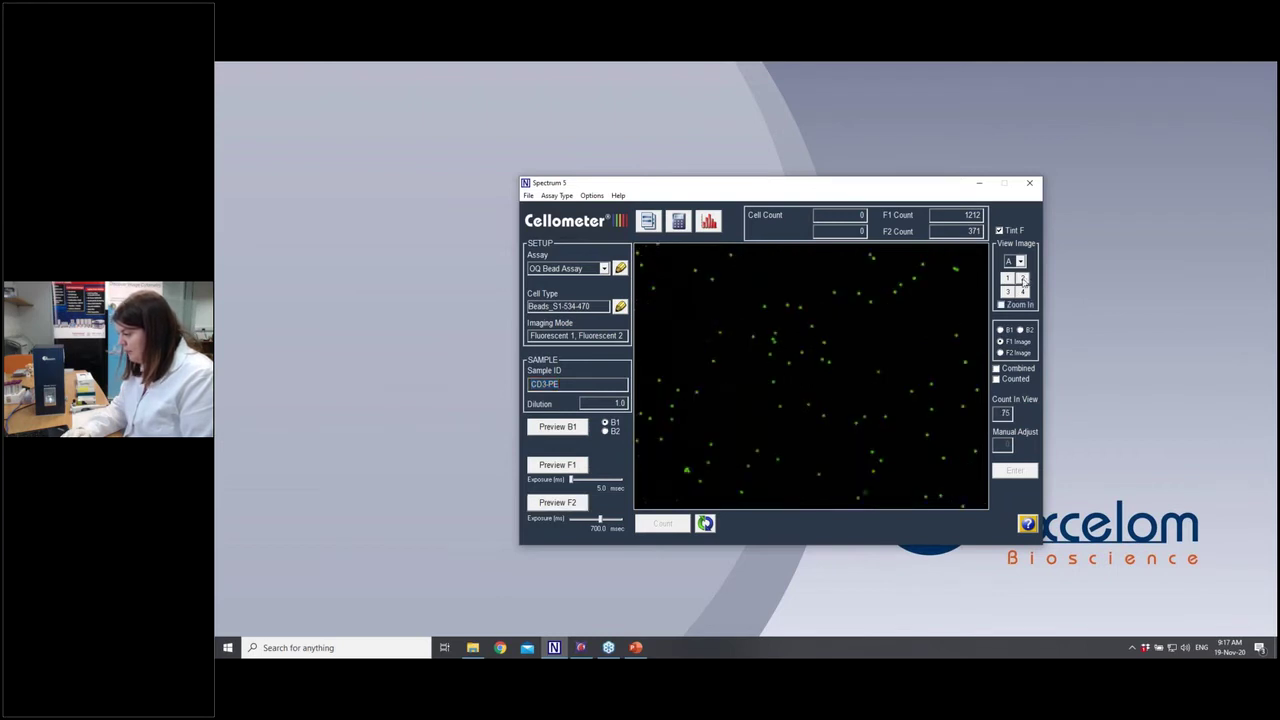
pyautogui.click(1004, 307)
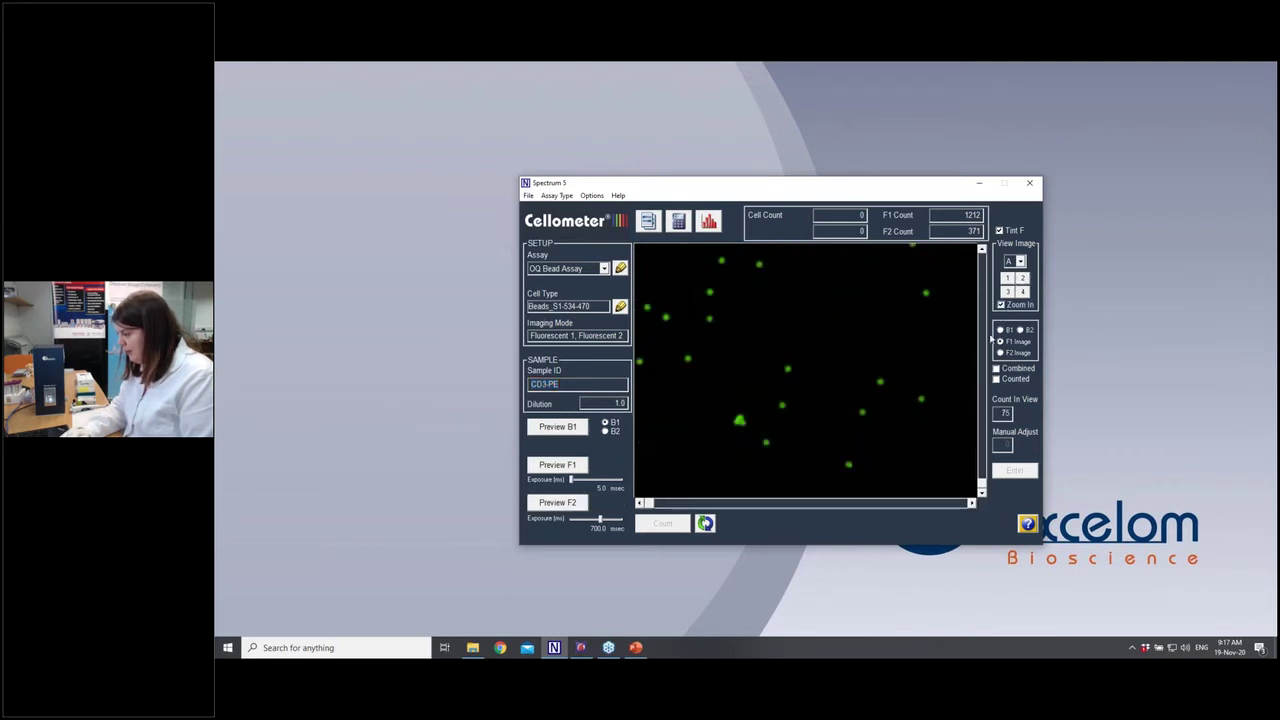
pyautogui.click(982, 488)
pyautogui.moveTo(982, 488); pyautogui.dragTo(984, 405)
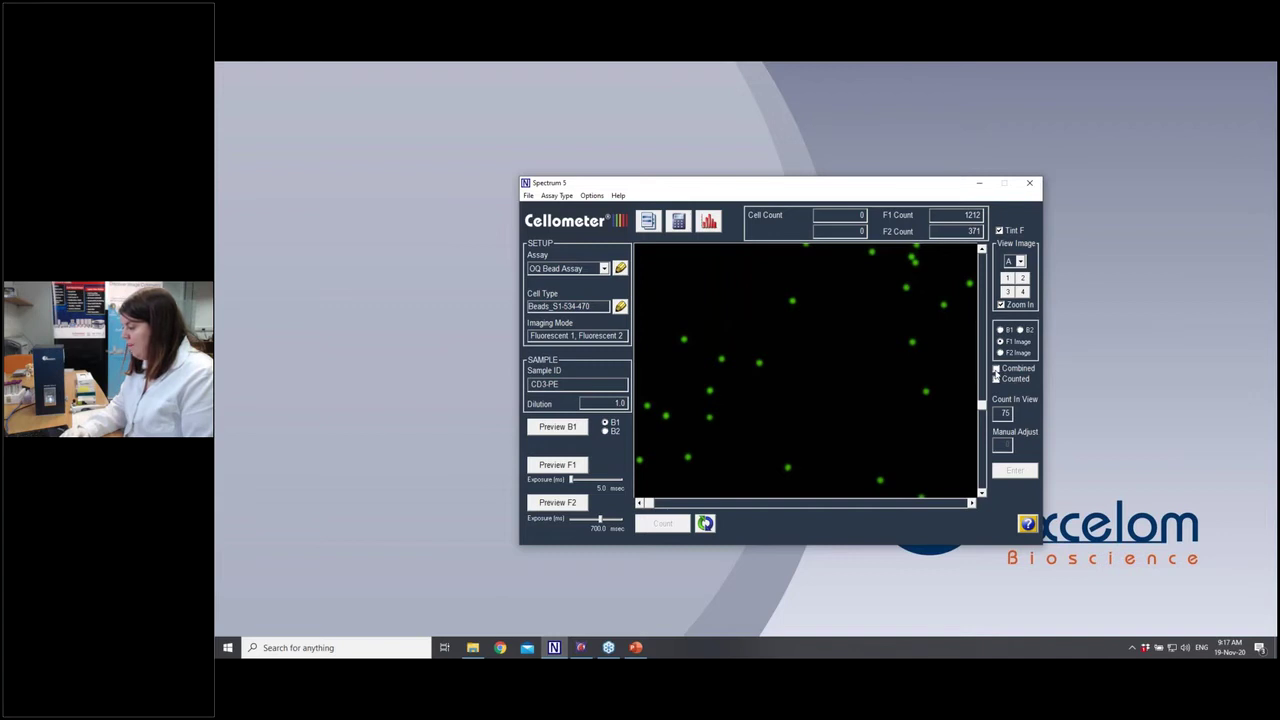
pyautogui.click(996, 370)
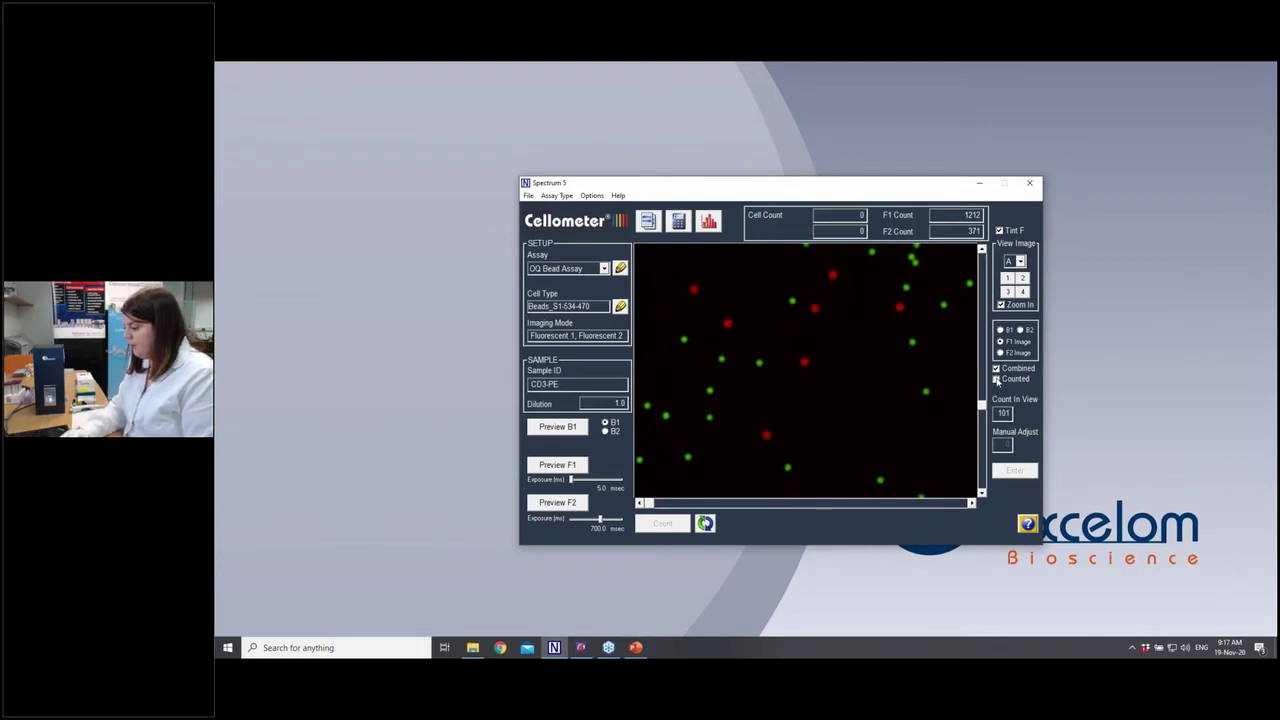
pyautogui.click(996, 379)
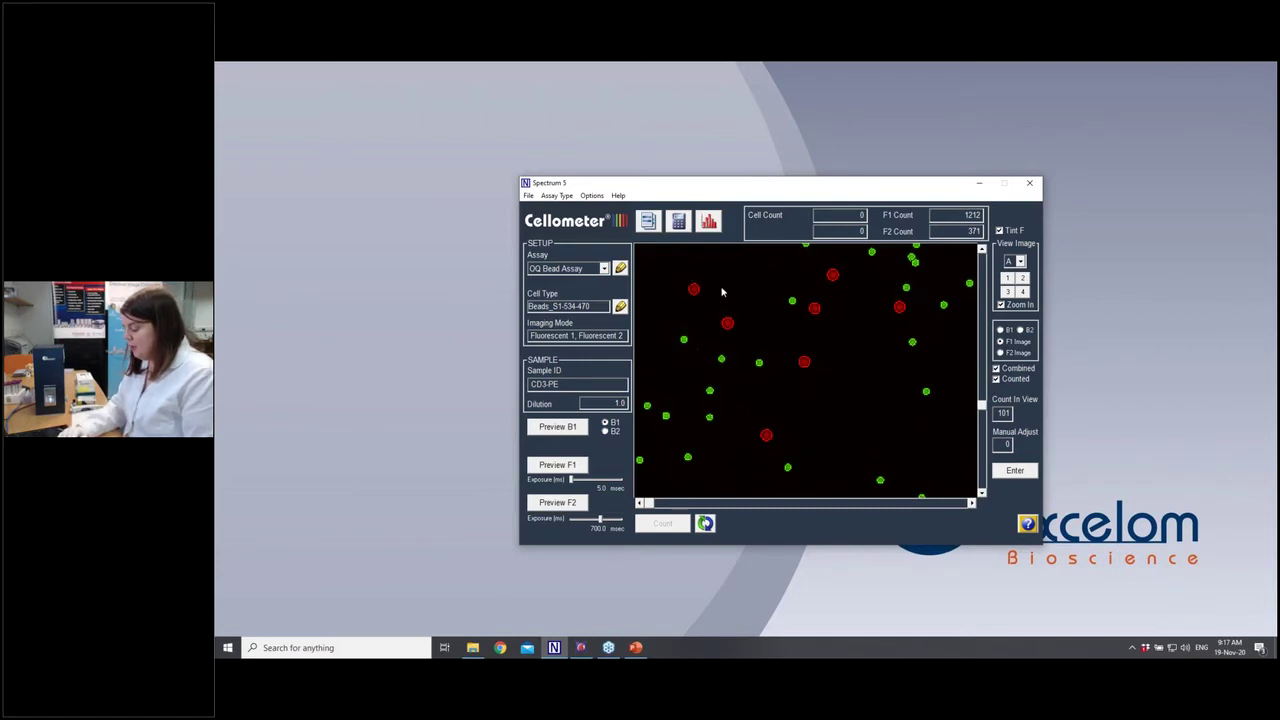
# Switch the cell diameter histogram to a custom 30 histogram divisions, then close the size analysis.
pyautogui.click(711, 226)
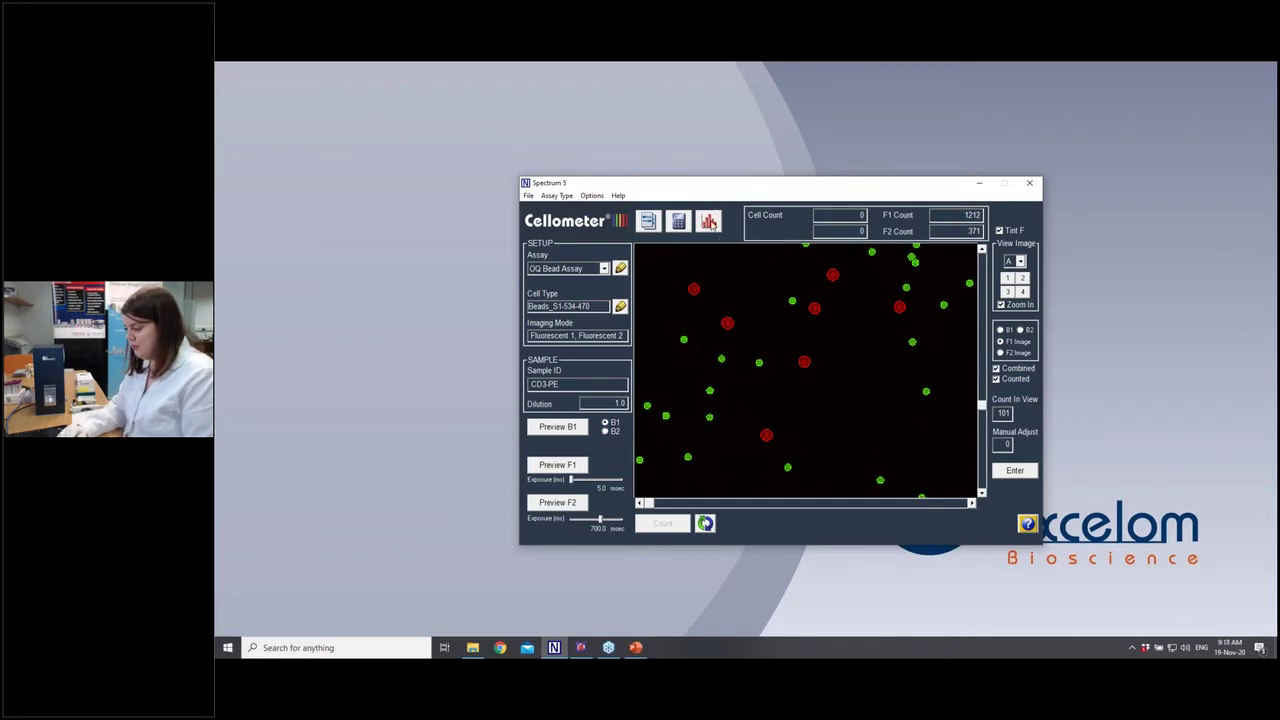
pyautogui.click(711, 225)
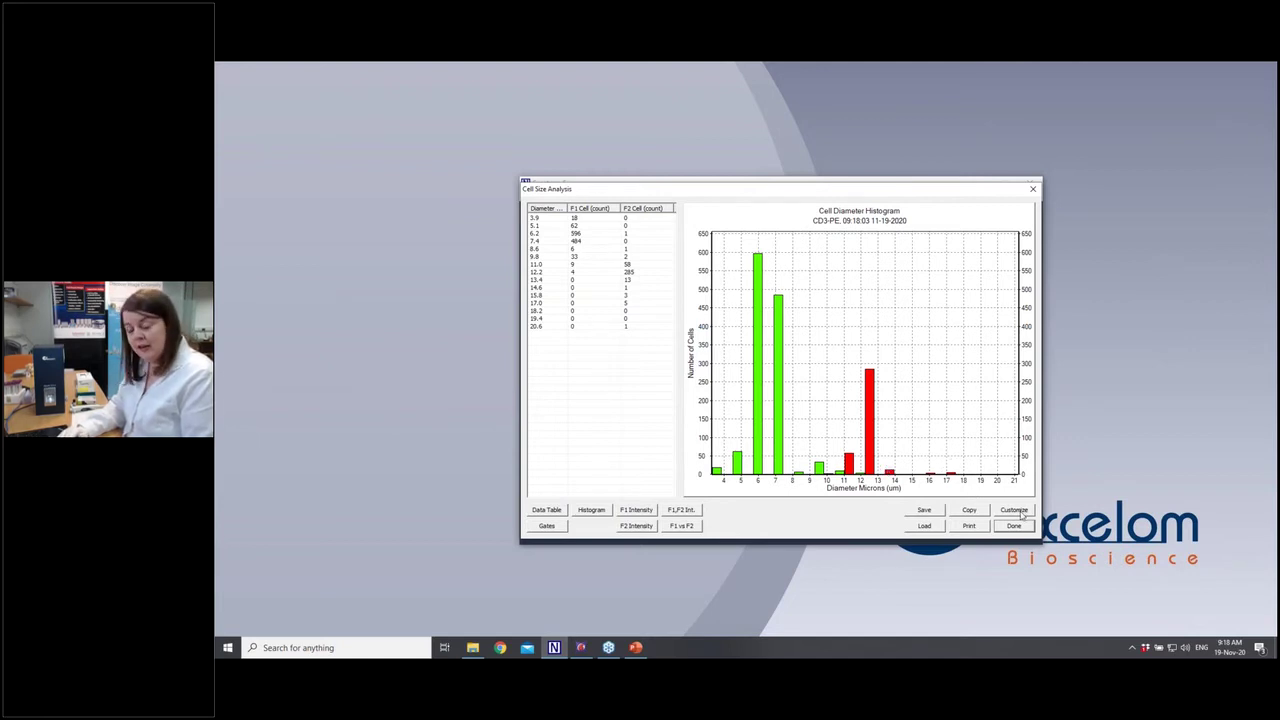
pyautogui.click(1014, 510)
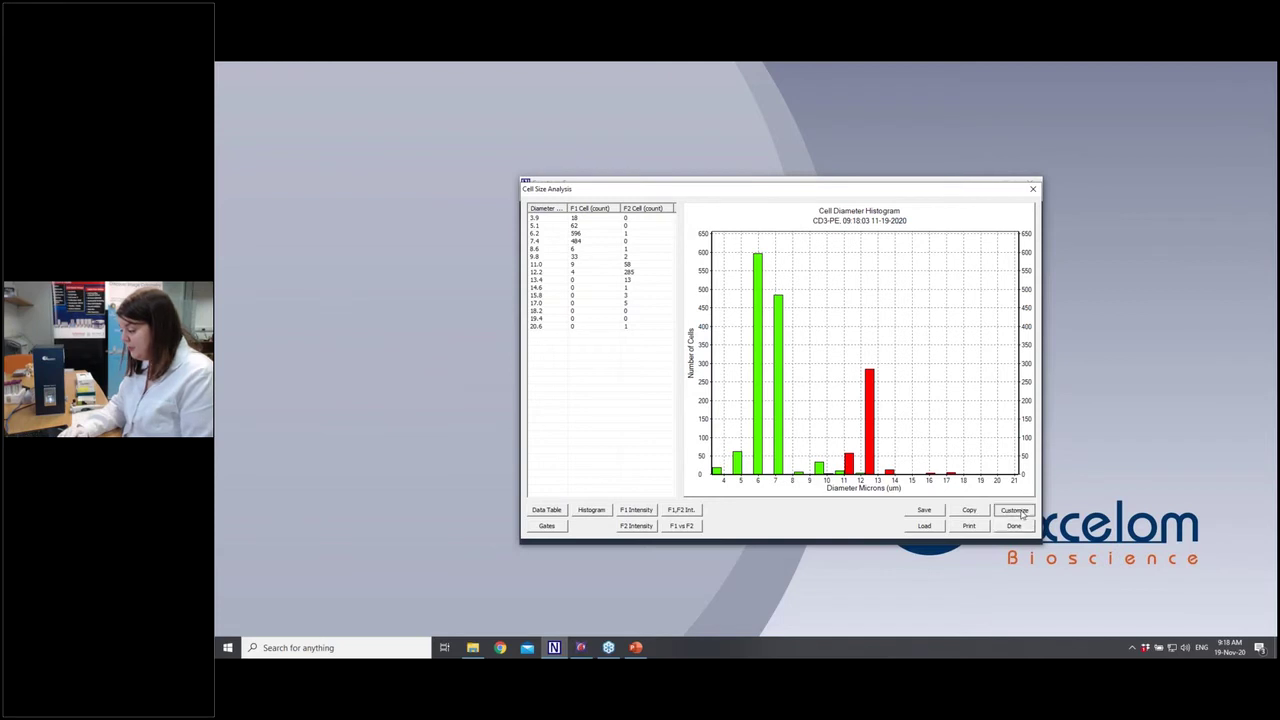
pyautogui.click(702, 365)
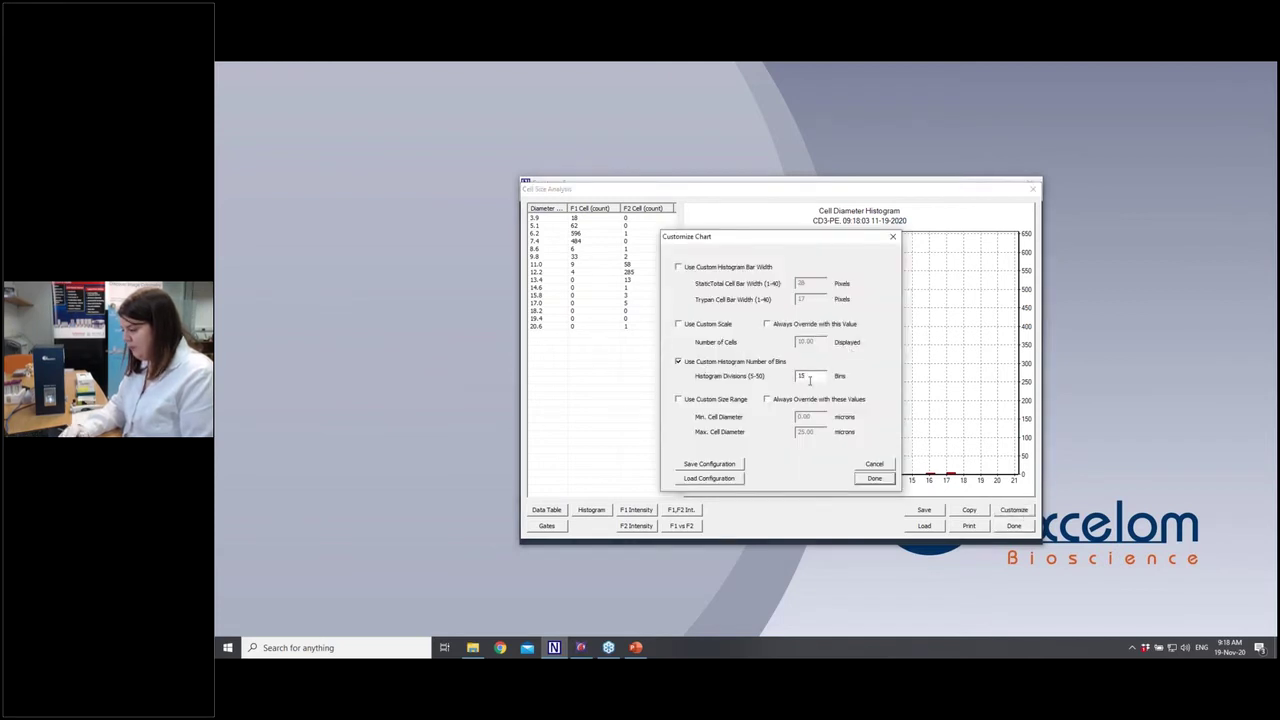
pyautogui.doubleClick(810, 377)
pyautogui.write('30')
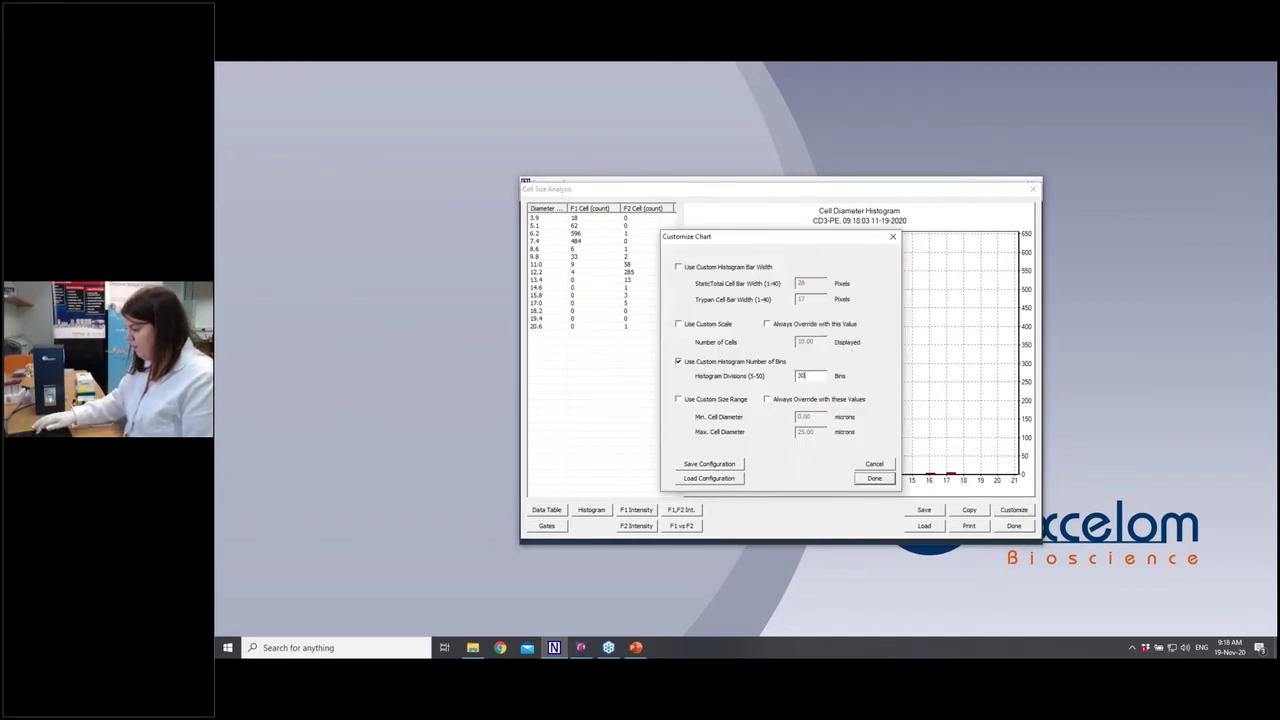
pyautogui.click(874, 478)
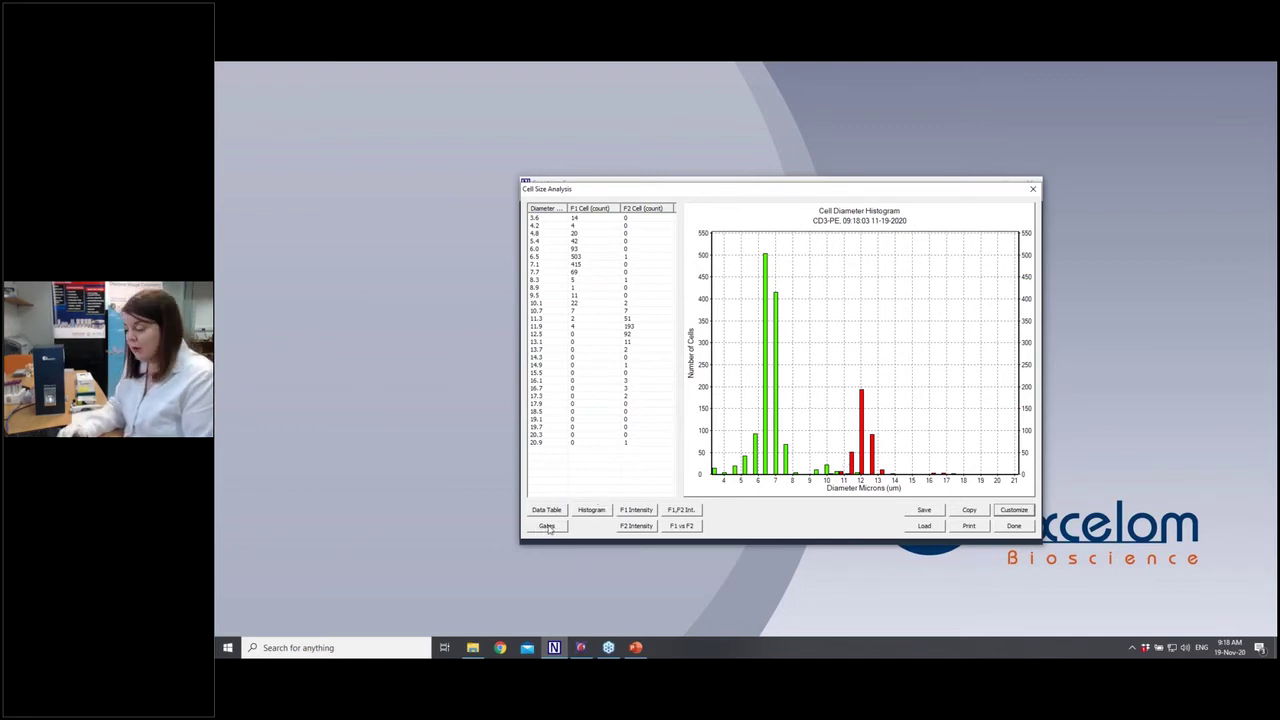
pyautogui.click(1015, 527)
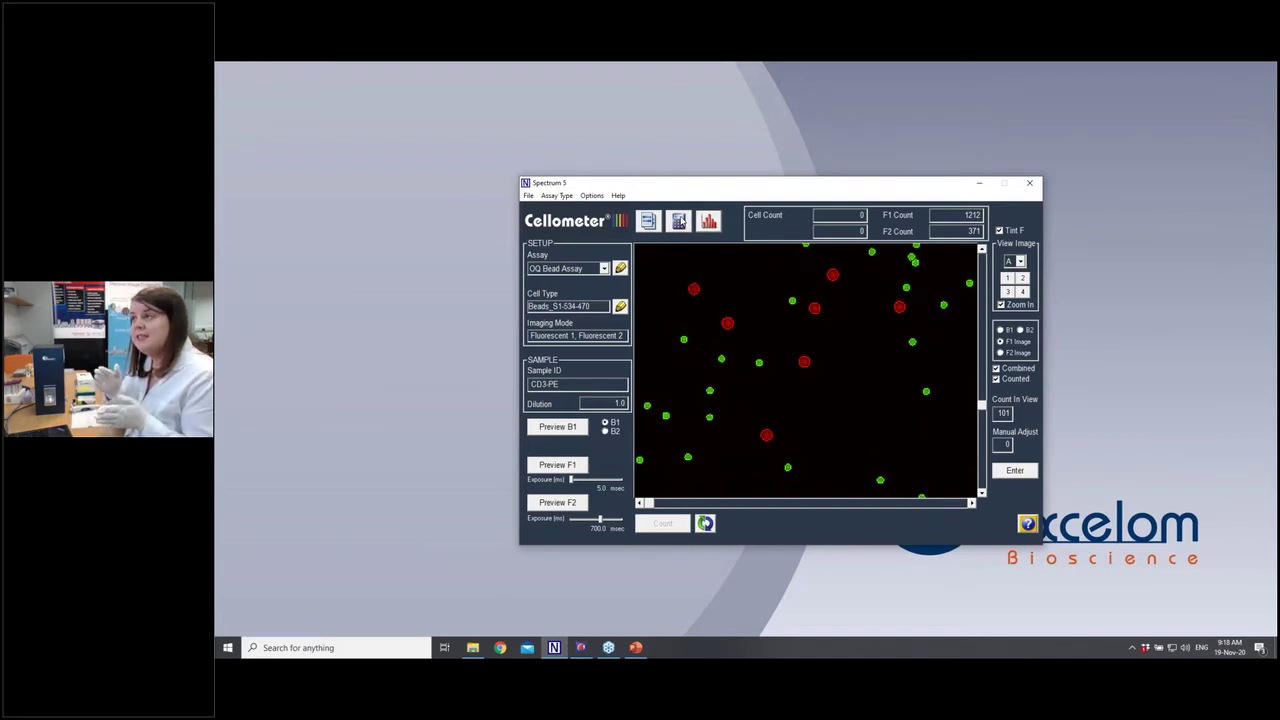
# Calculate diluent from F1 concentration for a 5 mL sample at 1.00e+006 cells/mL target: 3.48 mL.
pyautogui.click(679, 222)
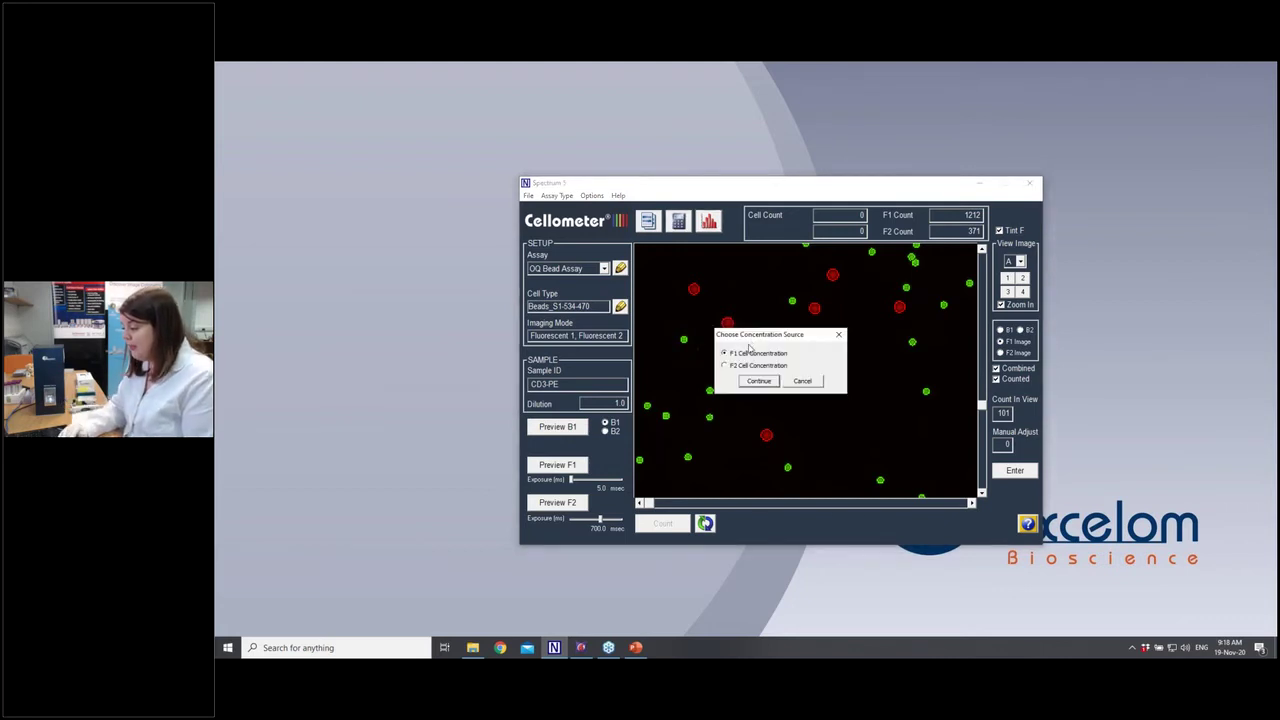
pyautogui.click(757, 382)
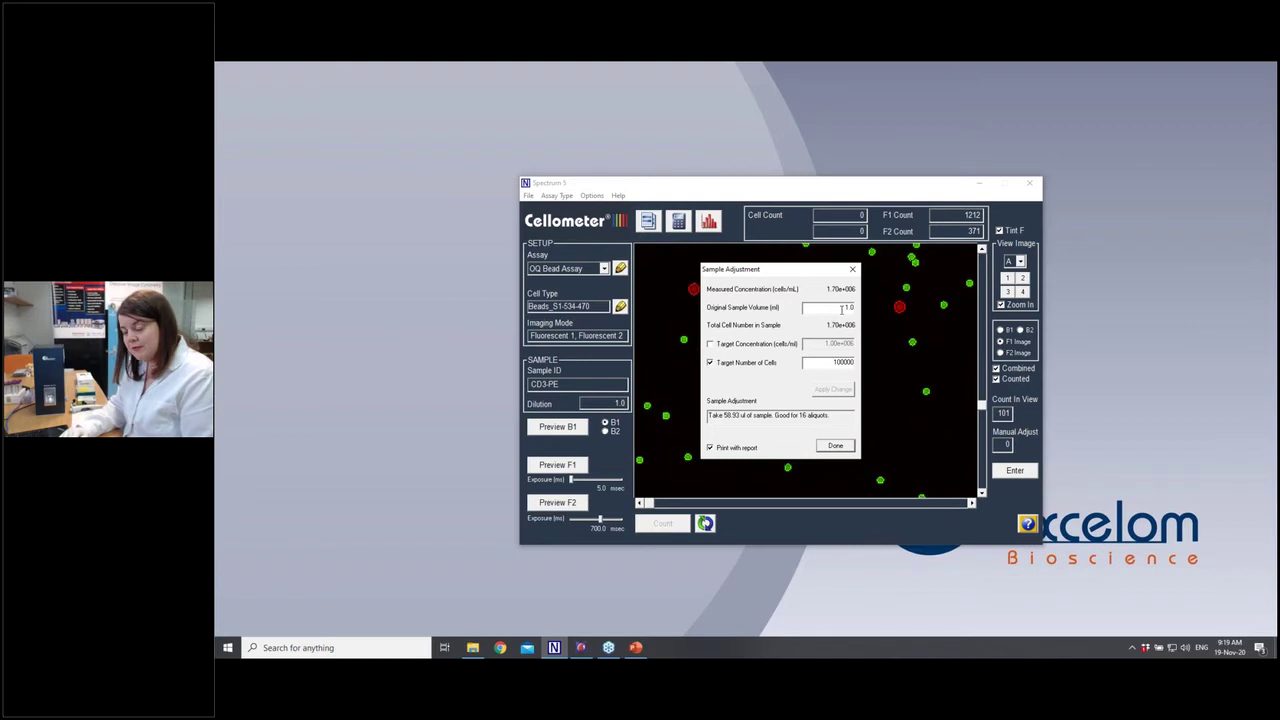
pyautogui.doubleClick(841, 310)
pyautogui.write('5')
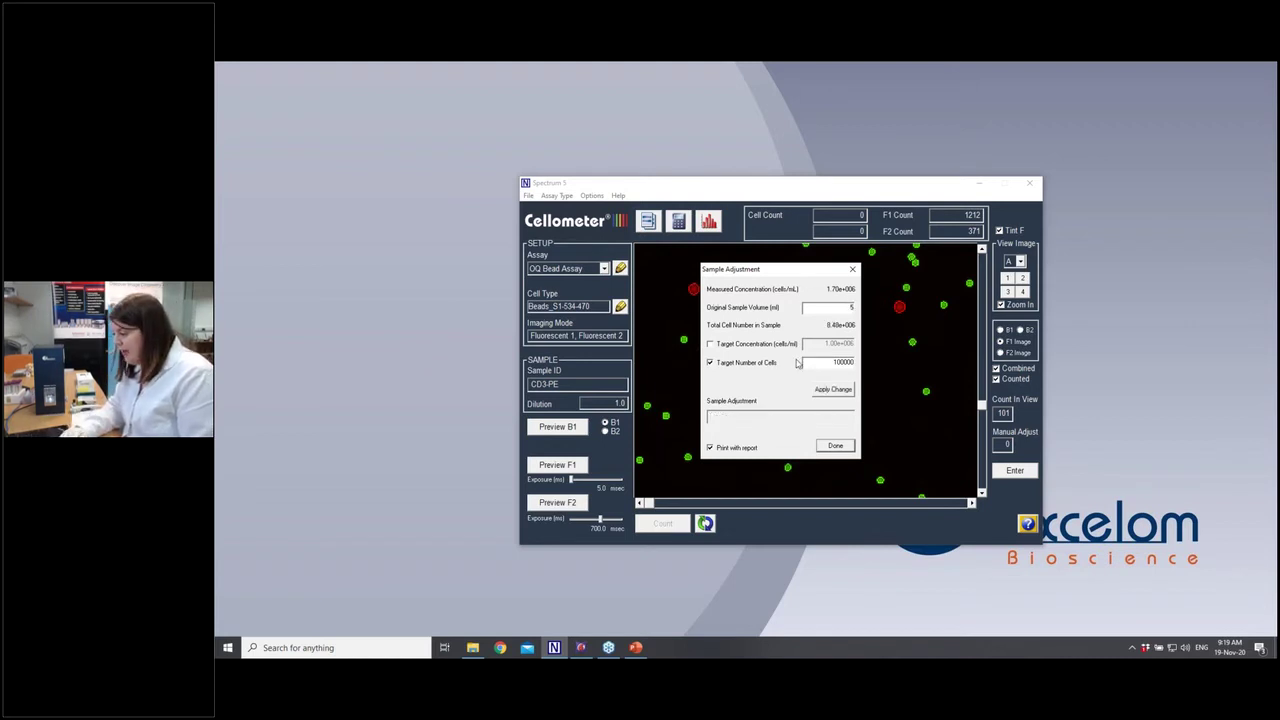
pyautogui.click(717, 347)
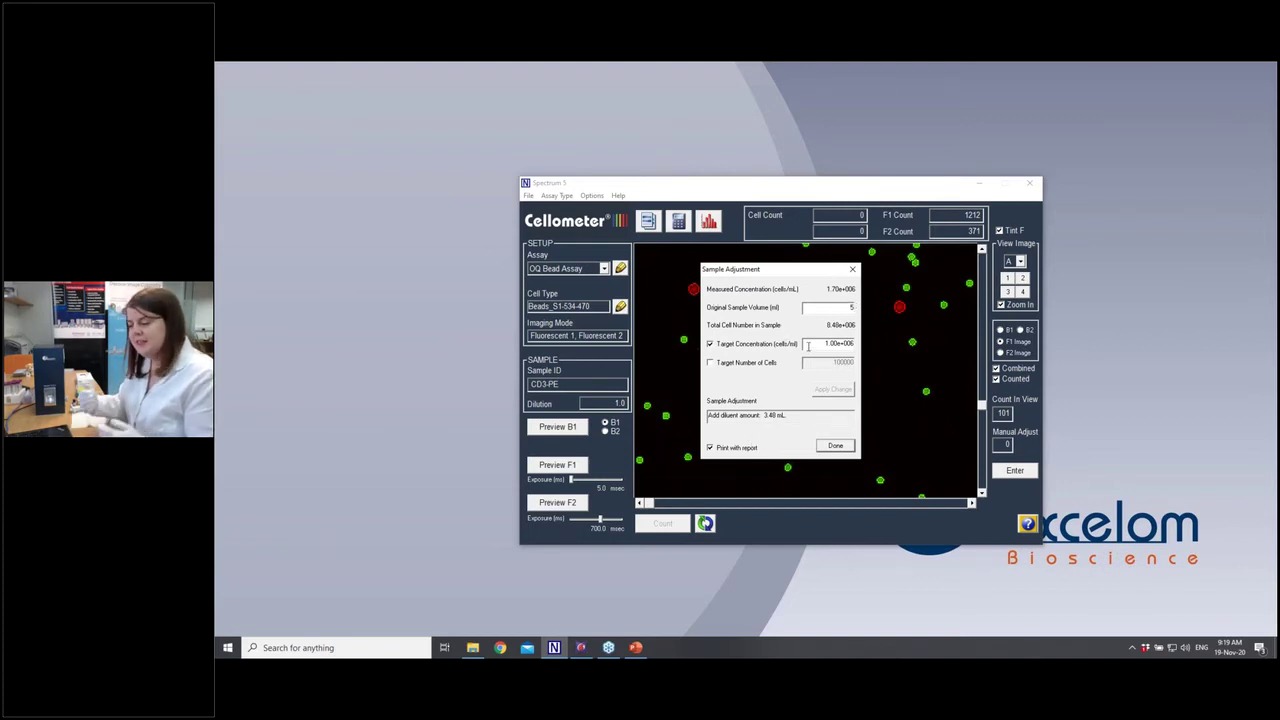
pyautogui.click(836, 446)
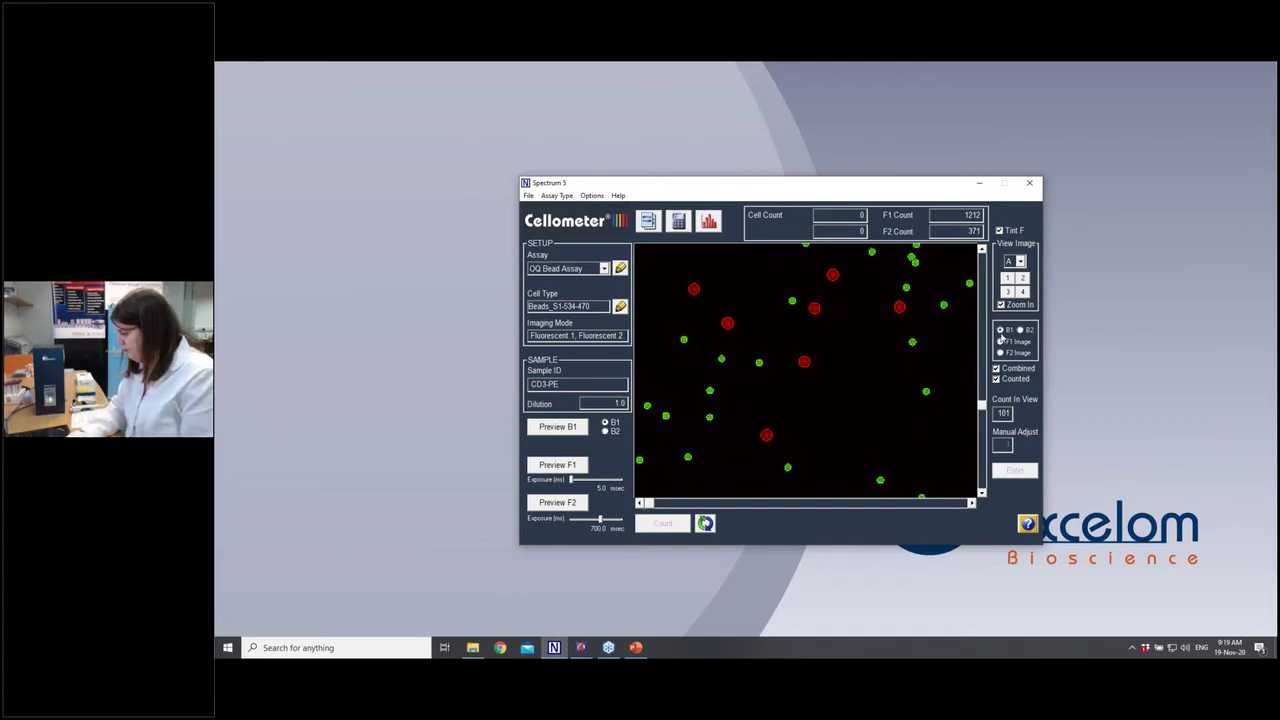
# Turn off the Combined and Counted overlays and switch the assay to AOPI Viability Assay.
pyautogui.click(996, 368)
pyautogui.click(997, 379)
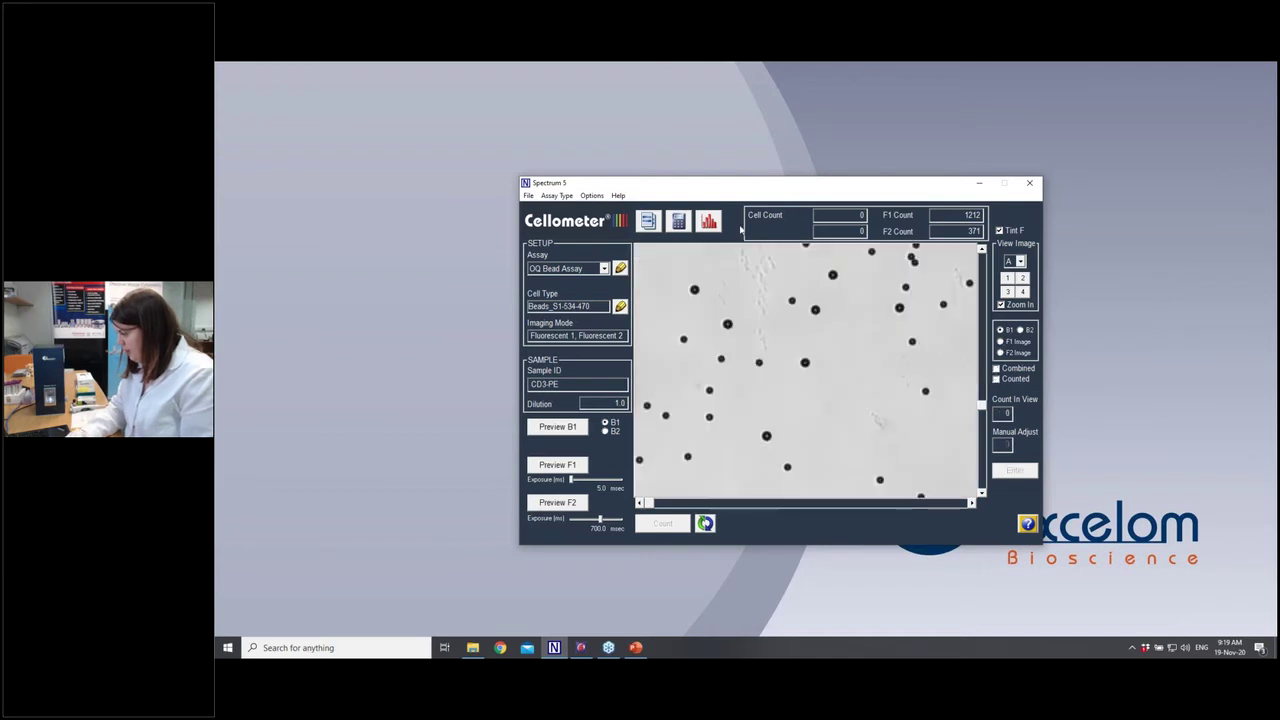
pyautogui.click(604, 269)
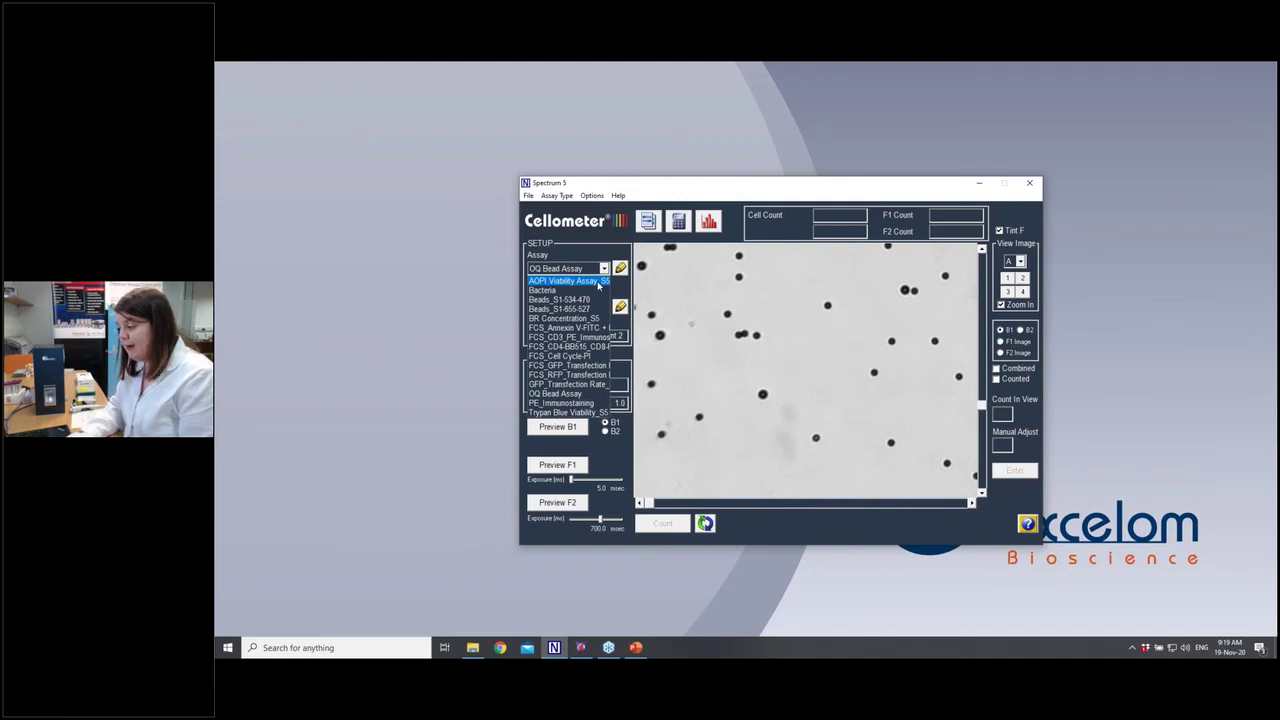
pyautogui.click(598, 282)
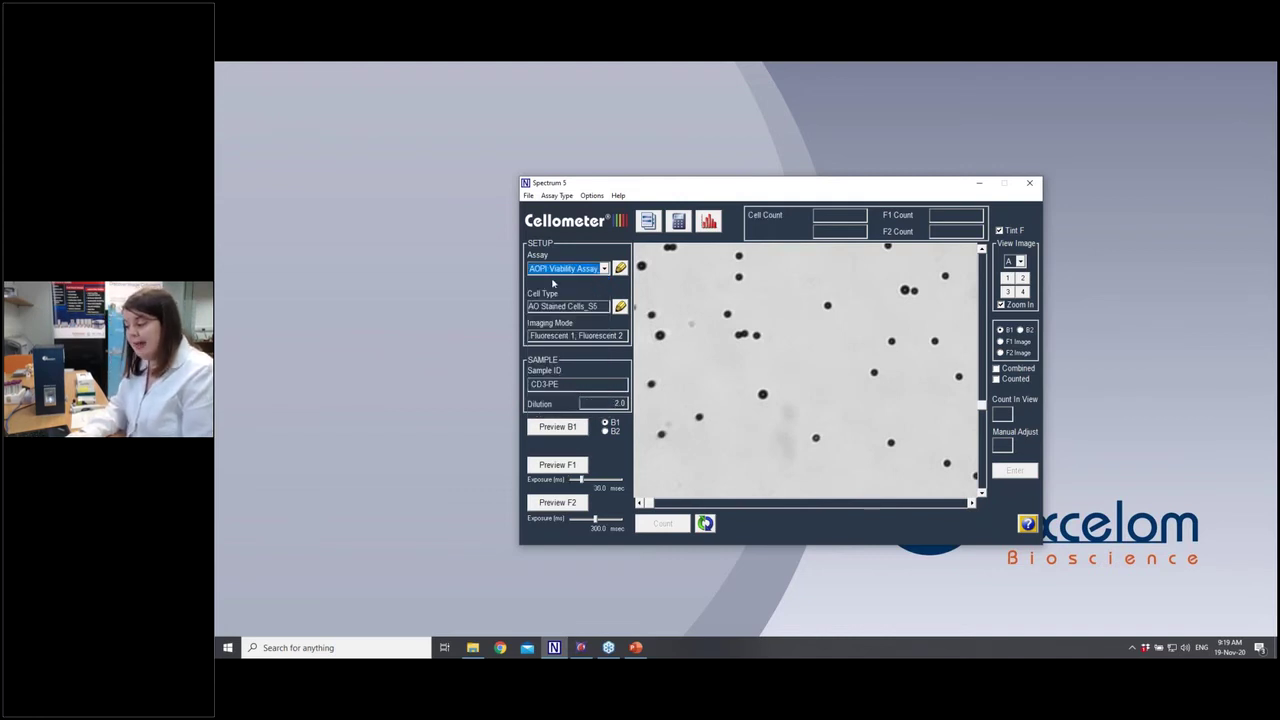
pyautogui.click(528, 195)
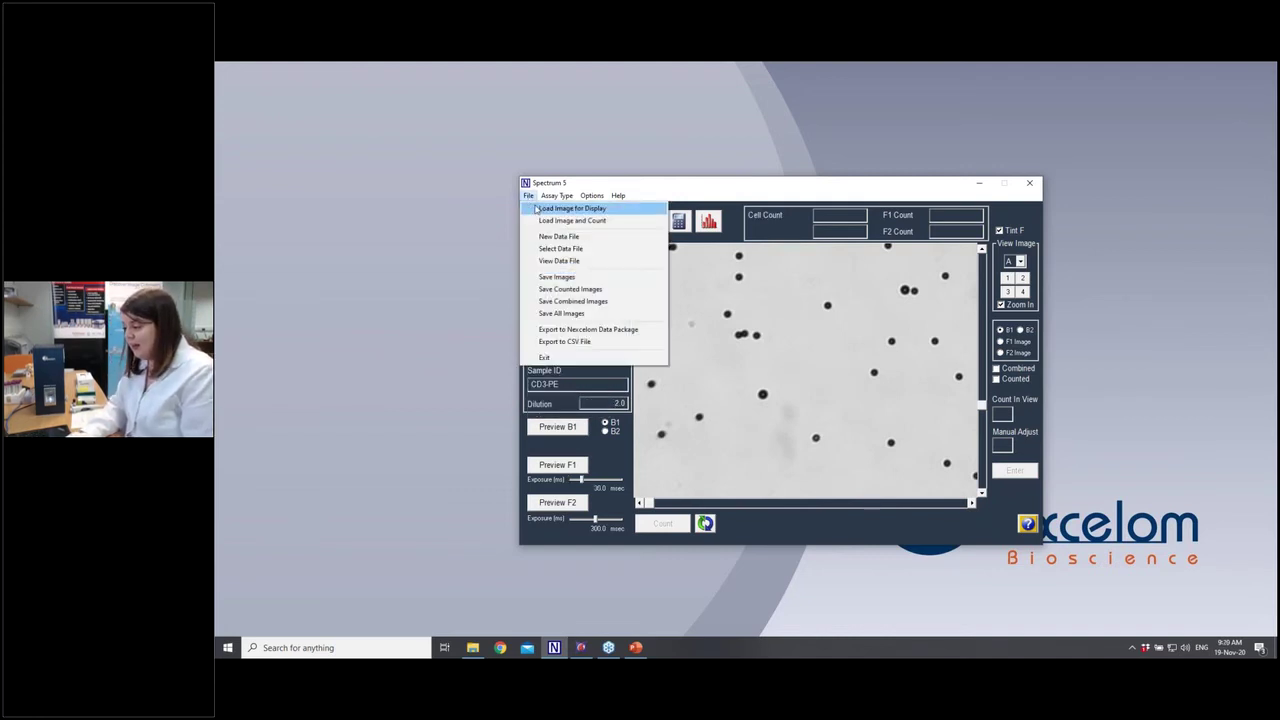
# Load the brightfield image from the PBMC AOPI Viability folder as sample PBMC AOPI-2.
pyautogui.click(537, 208)
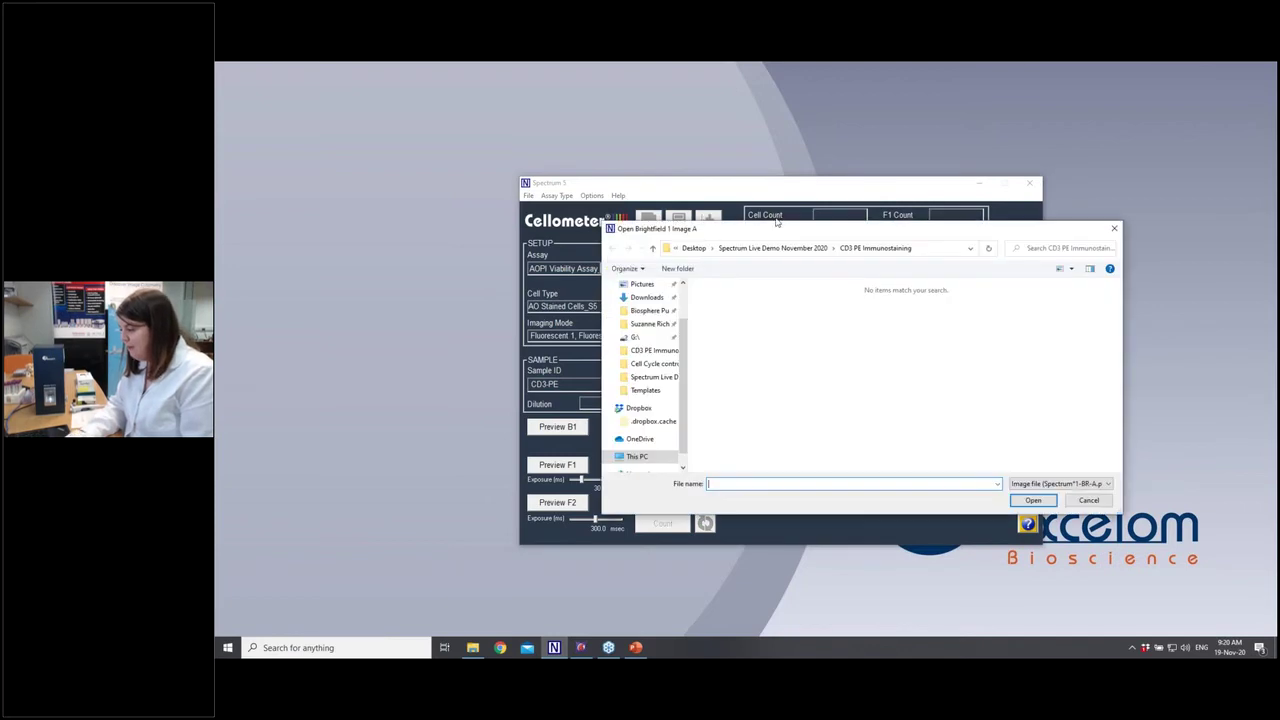
pyautogui.click(790, 248)
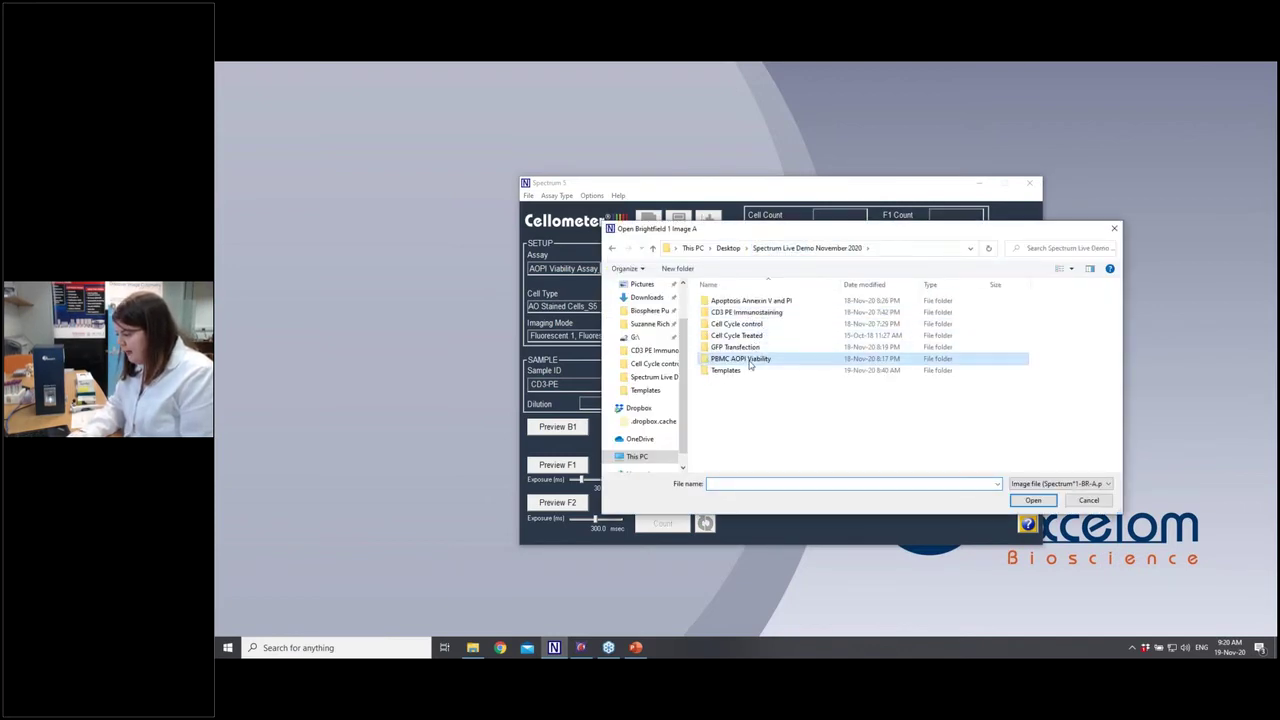
pyautogui.doubleClick(749, 360)
pyautogui.doubleClick(727, 313)
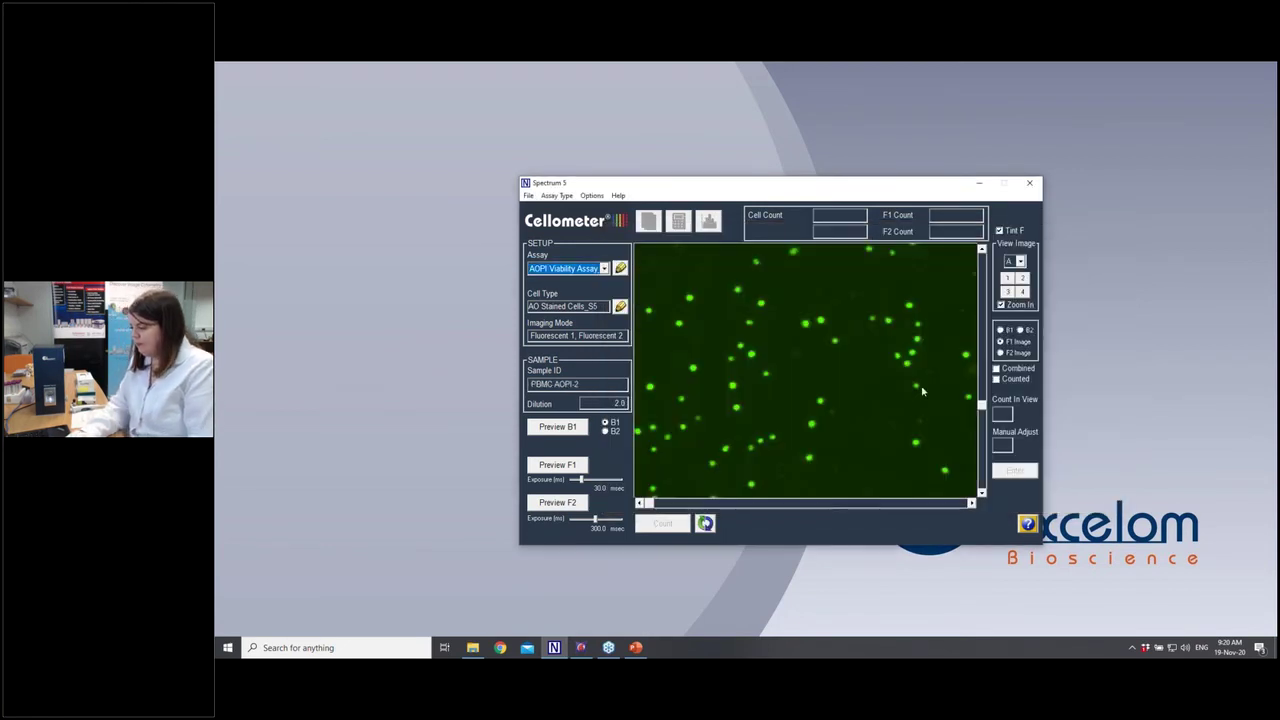
pyautogui.click(1001, 330)
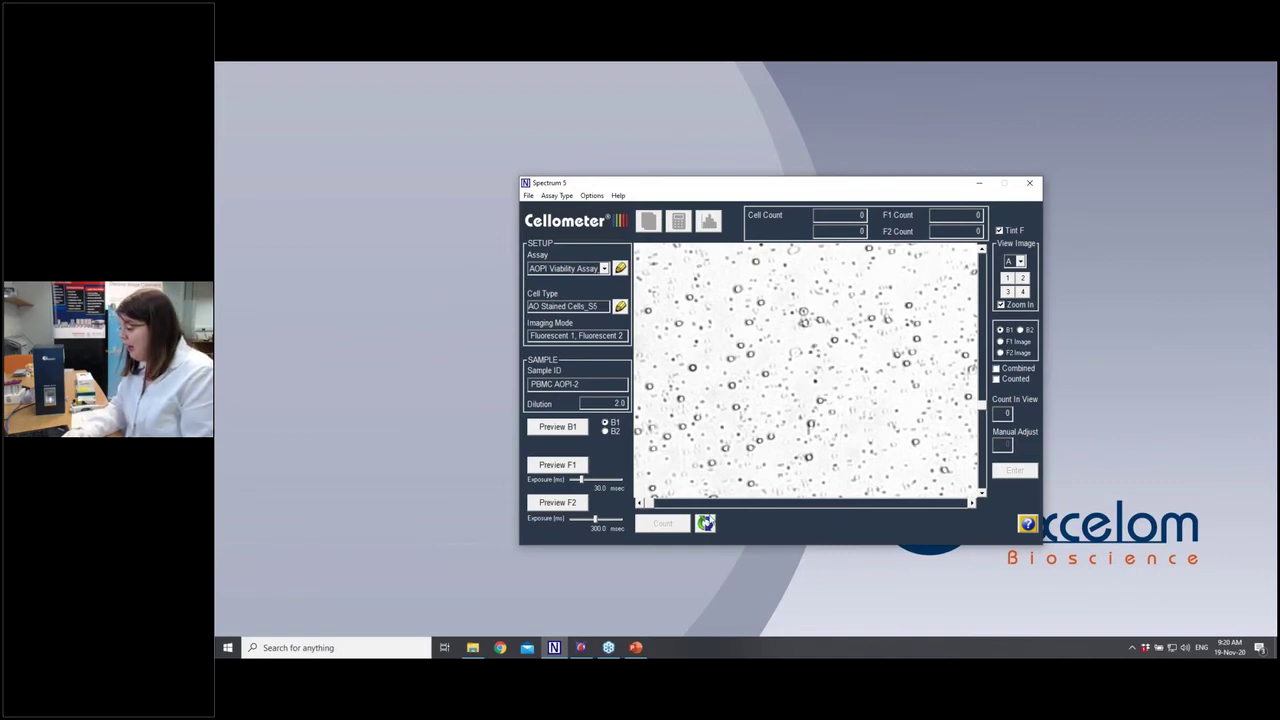
# Count PBMC AOPI-2, getting 3828 live, 408 dead and 90.4% viability.
pyautogui.click(706, 522)
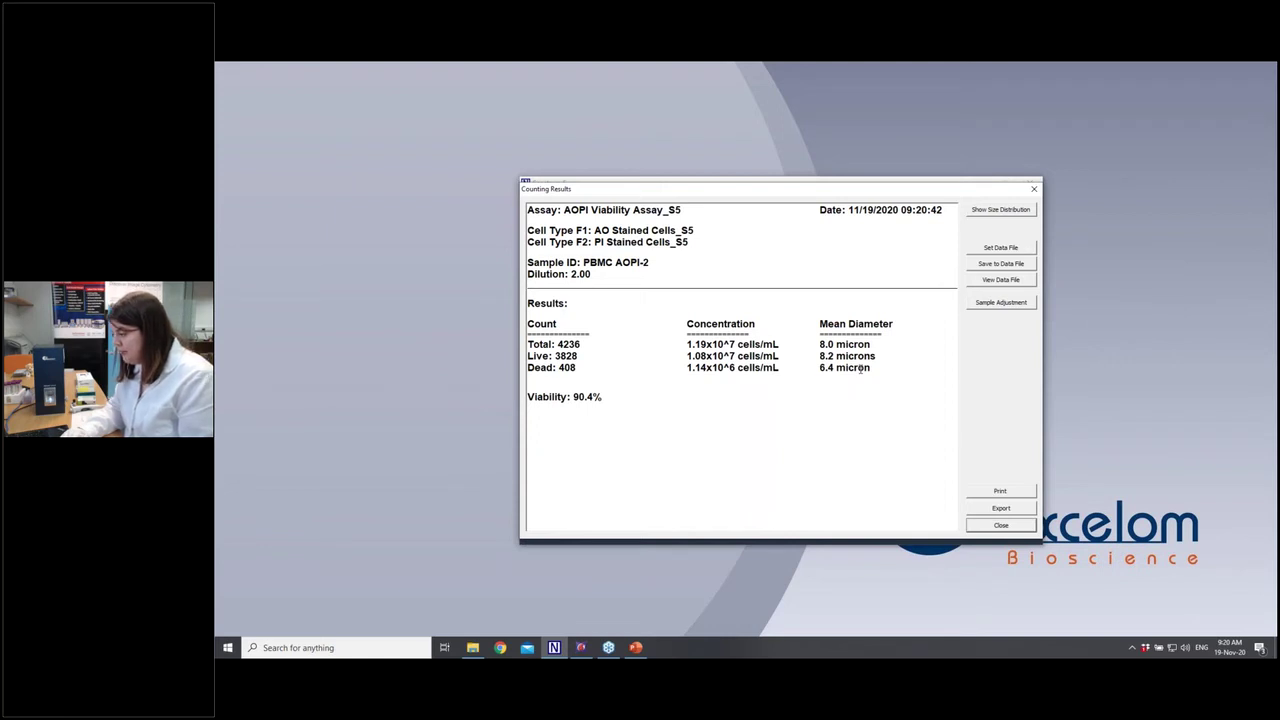
pyautogui.click(1001, 525)
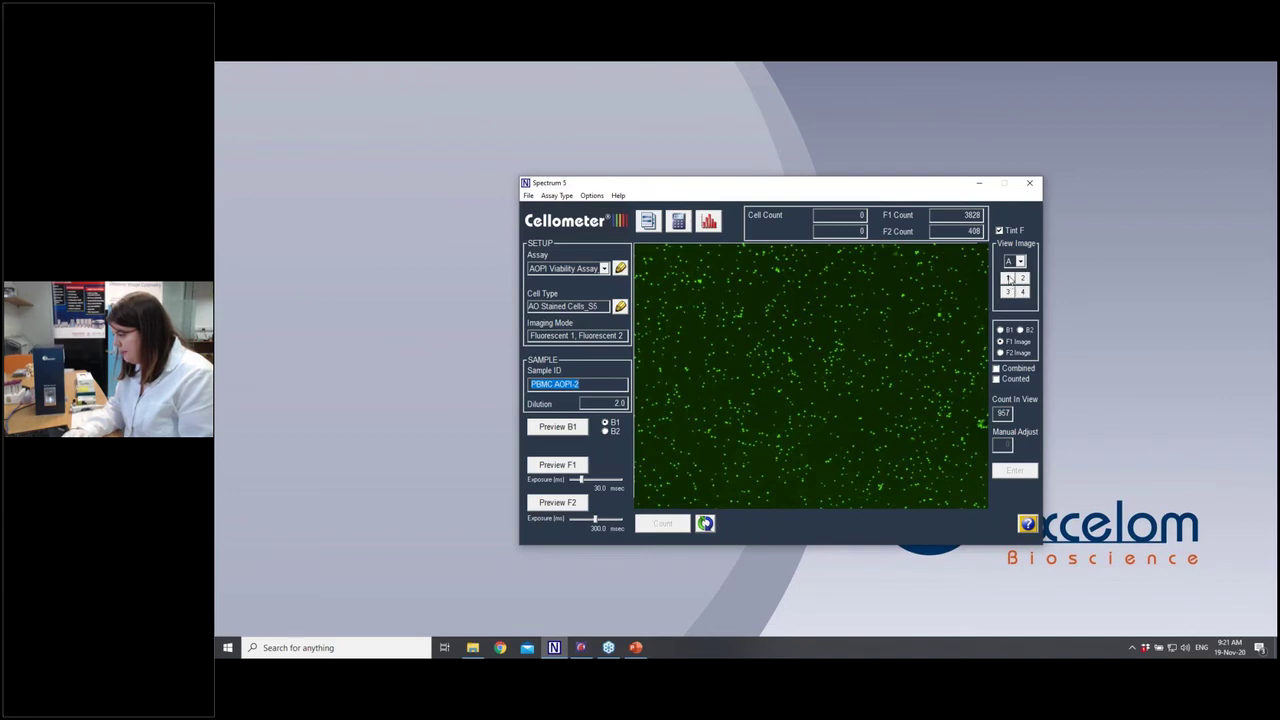
# Zoom into image quadrant 1 and overlay combined red and green cells with counted outlines.
pyautogui.click(1009, 280)
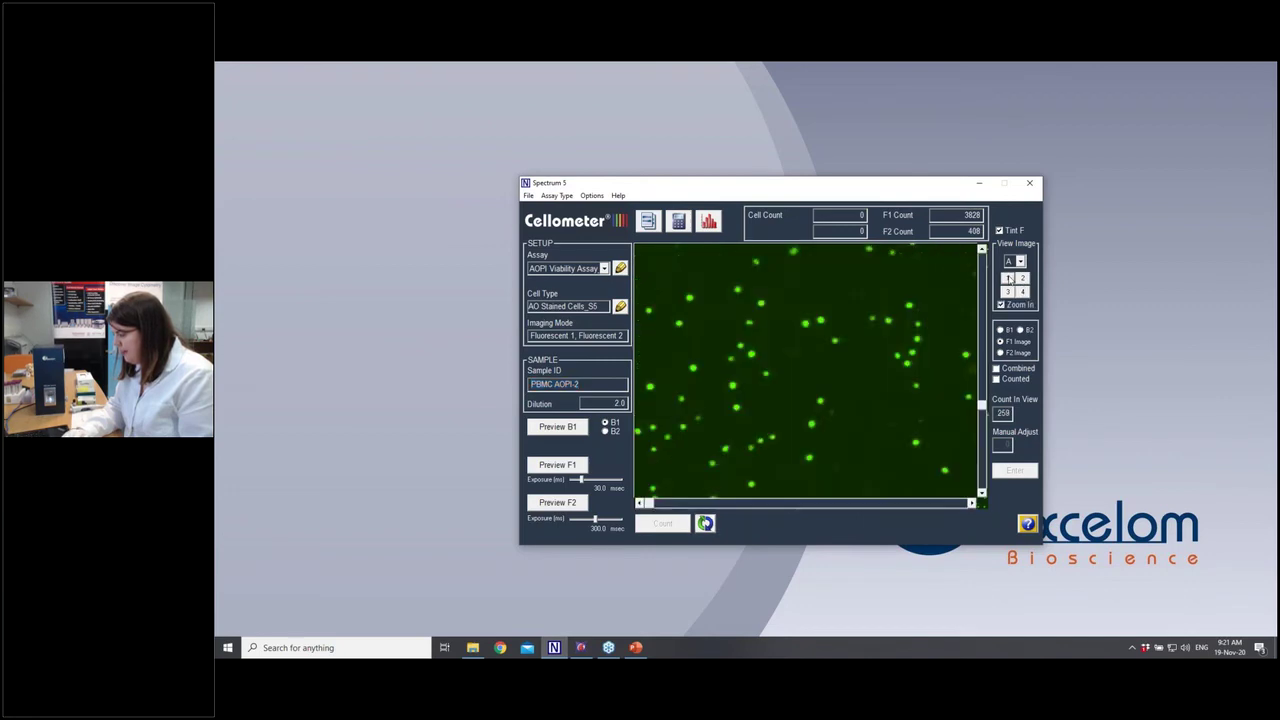
pyautogui.click(996, 369)
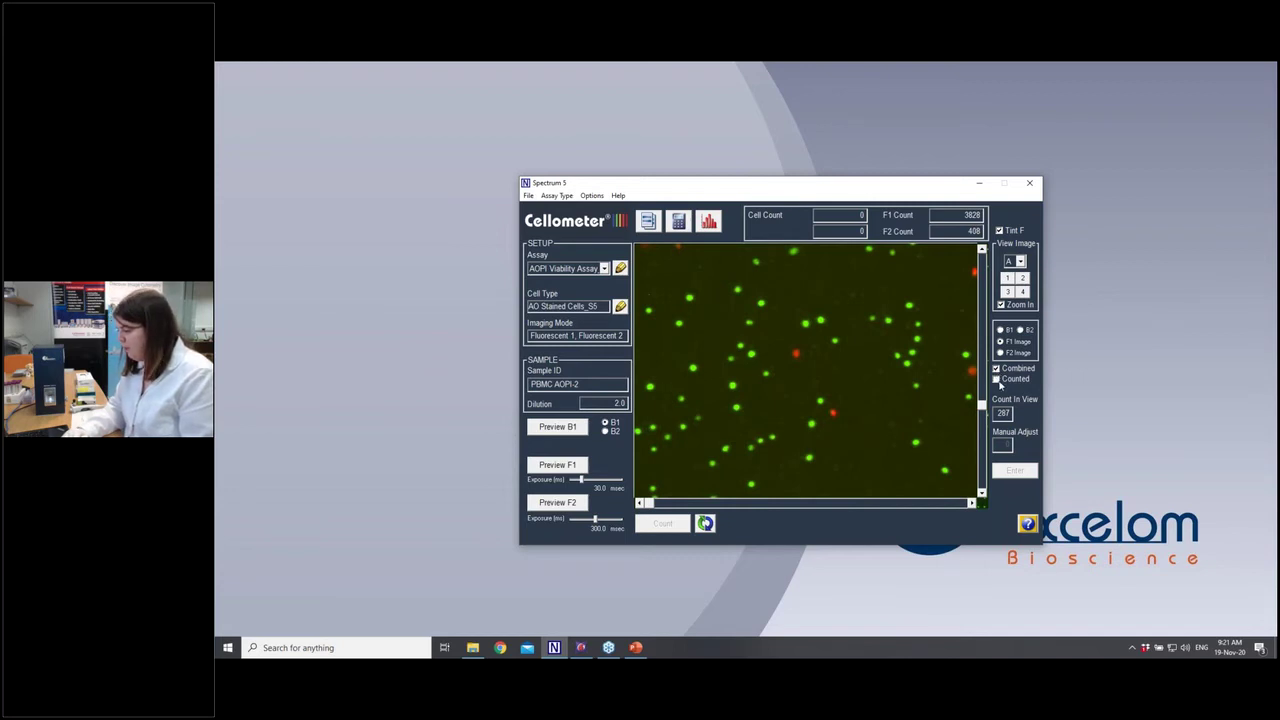
pyautogui.click(996, 379)
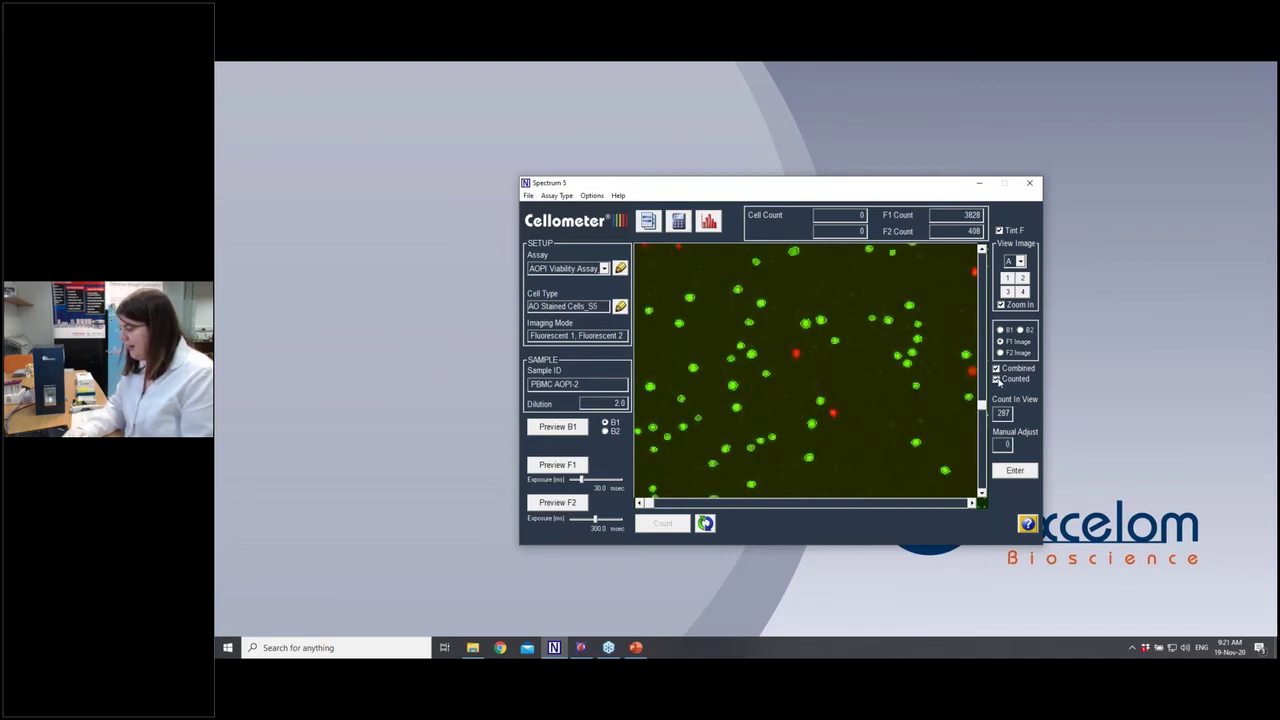
pyautogui.click(714, 222)
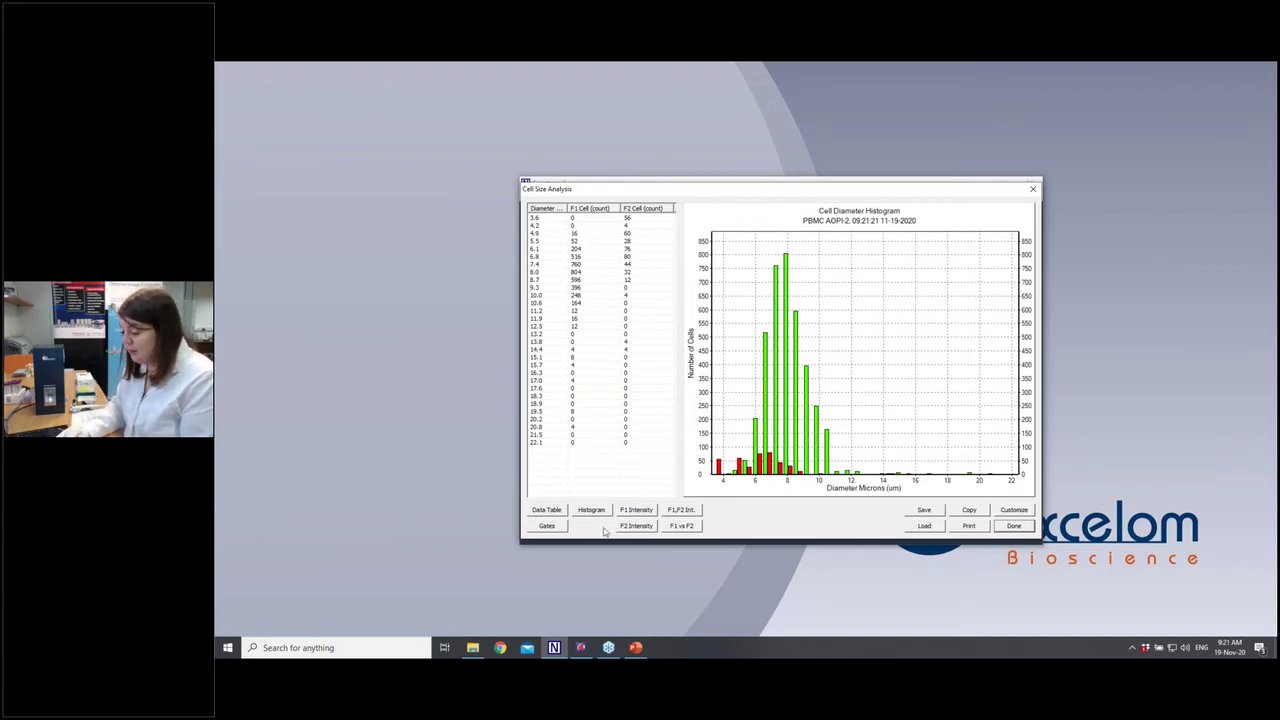
pyautogui.click(547, 526)
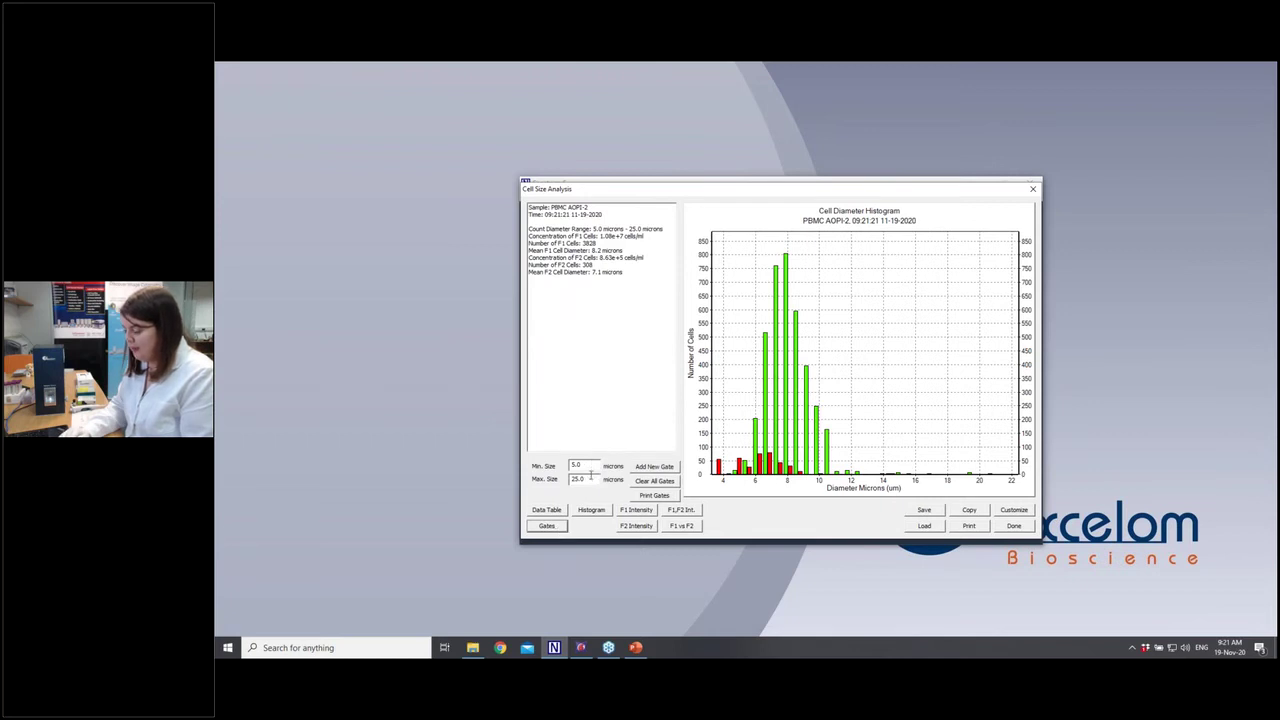
pyautogui.moveTo(590, 479); pyautogui.dragTo(557, 481)
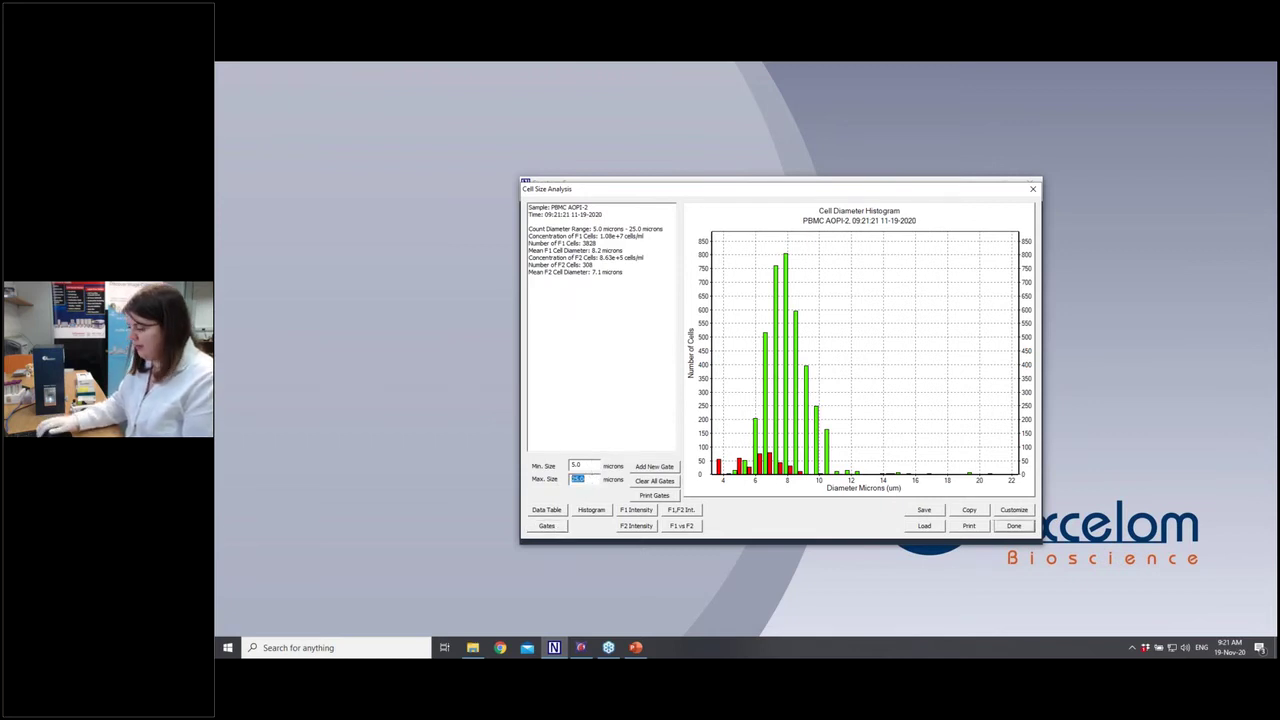
pyautogui.write('12')
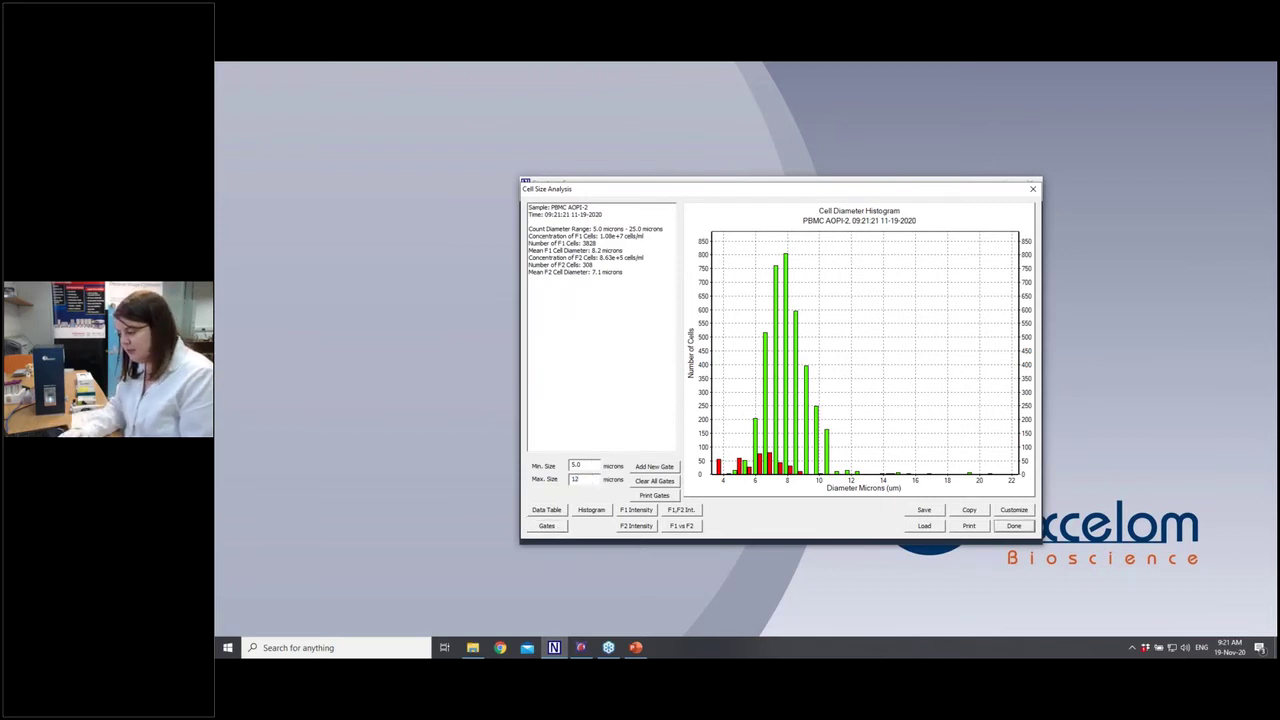
pyautogui.click(654, 467)
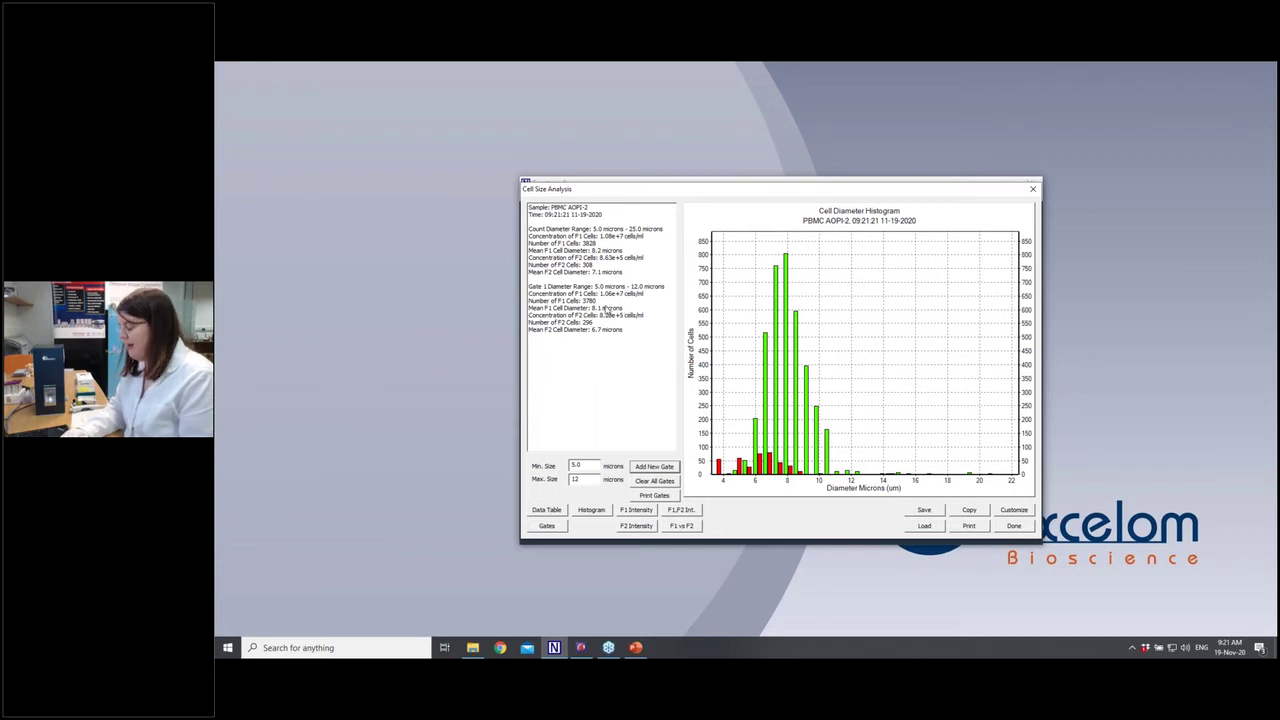
pyautogui.click(644, 482)
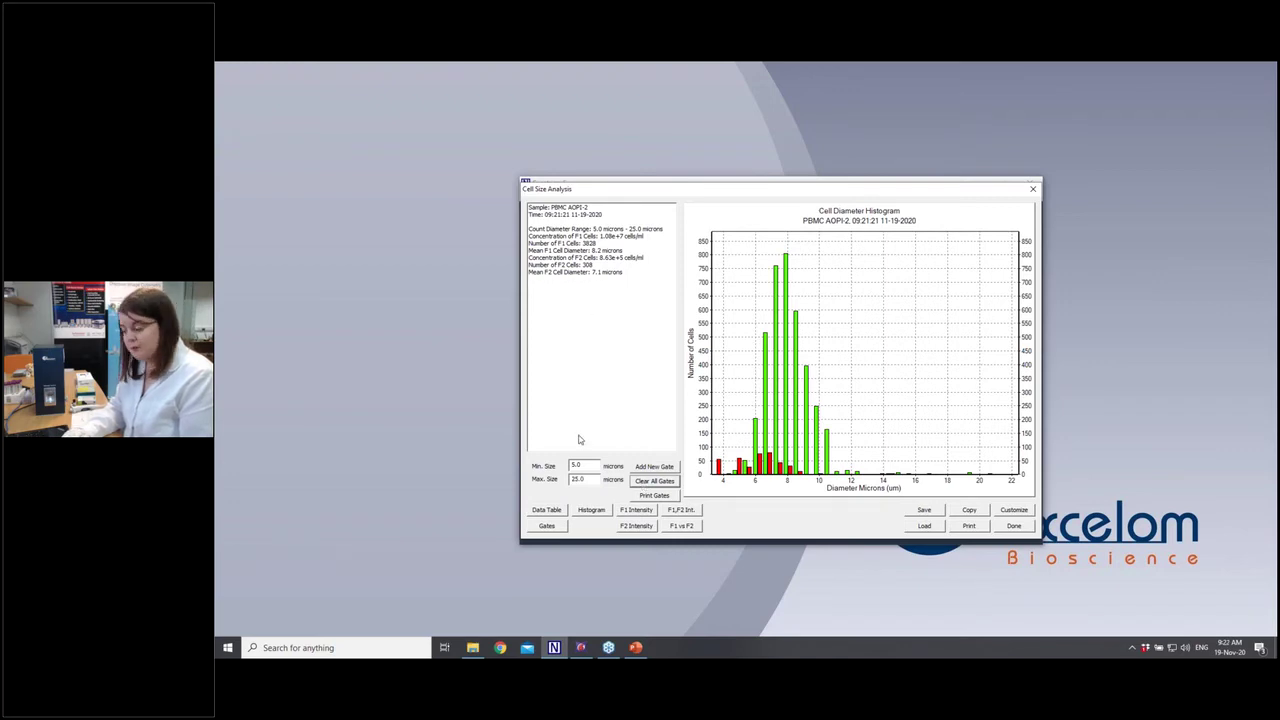
pyautogui.click(1014, 525)
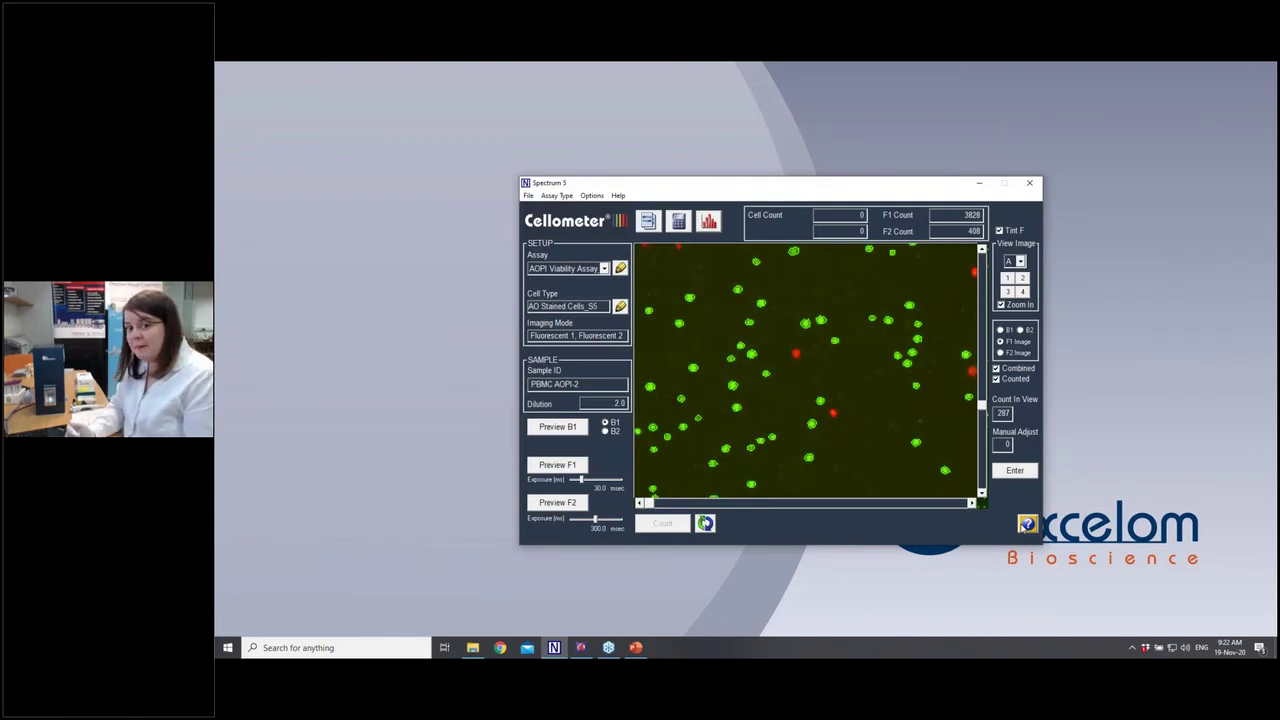
pyautogui.click(1001, 331)
# Turn off the Combined overlay and select the FCS_CD3_PE_Immunostaining assay.
pyautogui.click(998, 368)
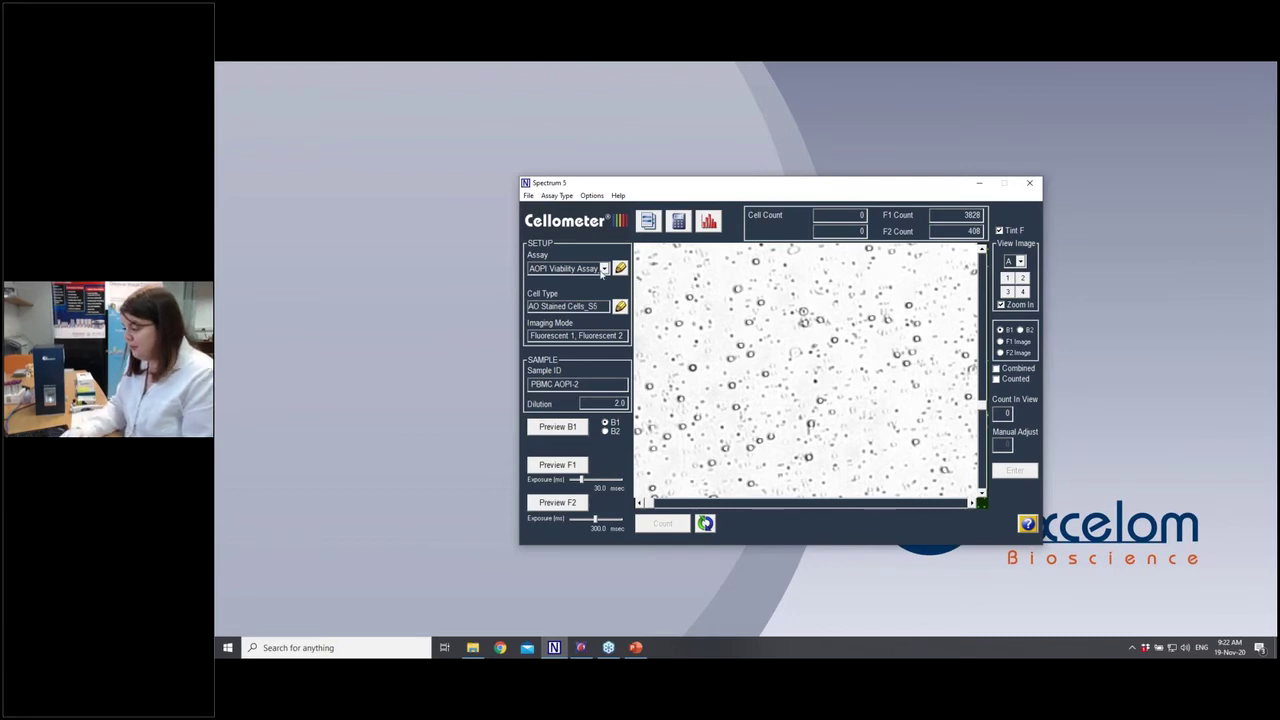
pyautogui.click(604, 269)
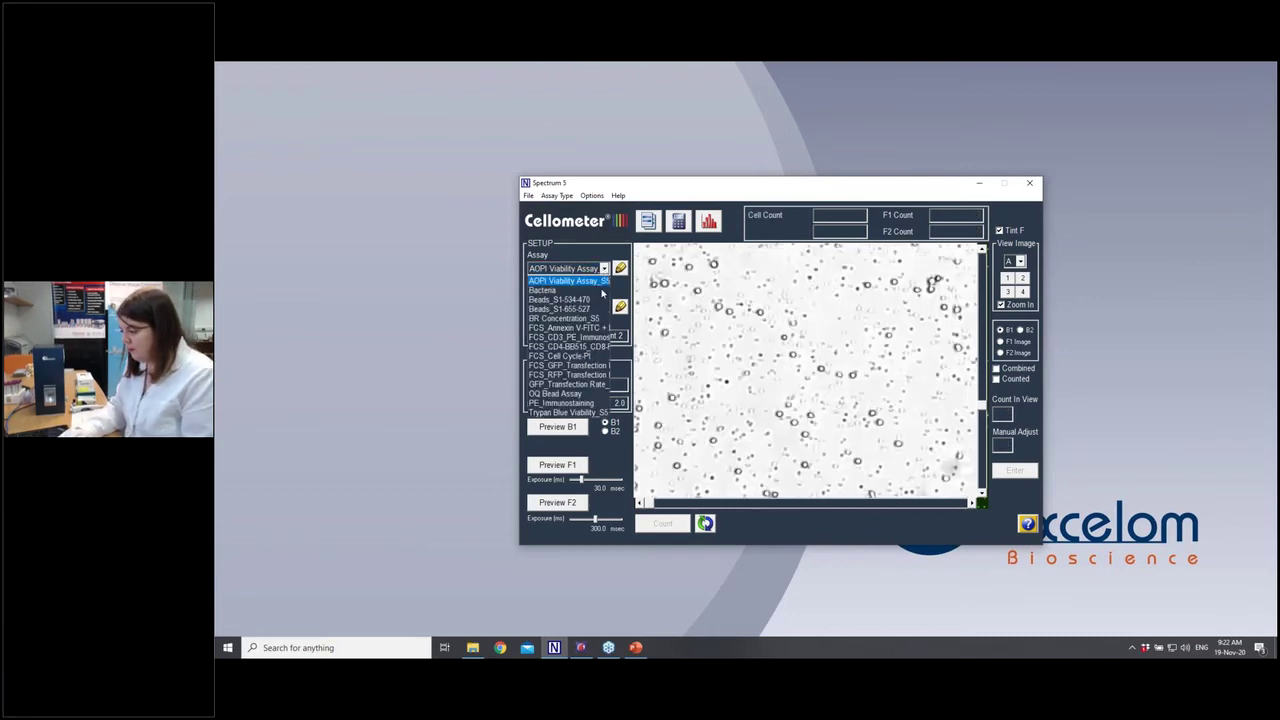
pyautogui.click(588, 339)
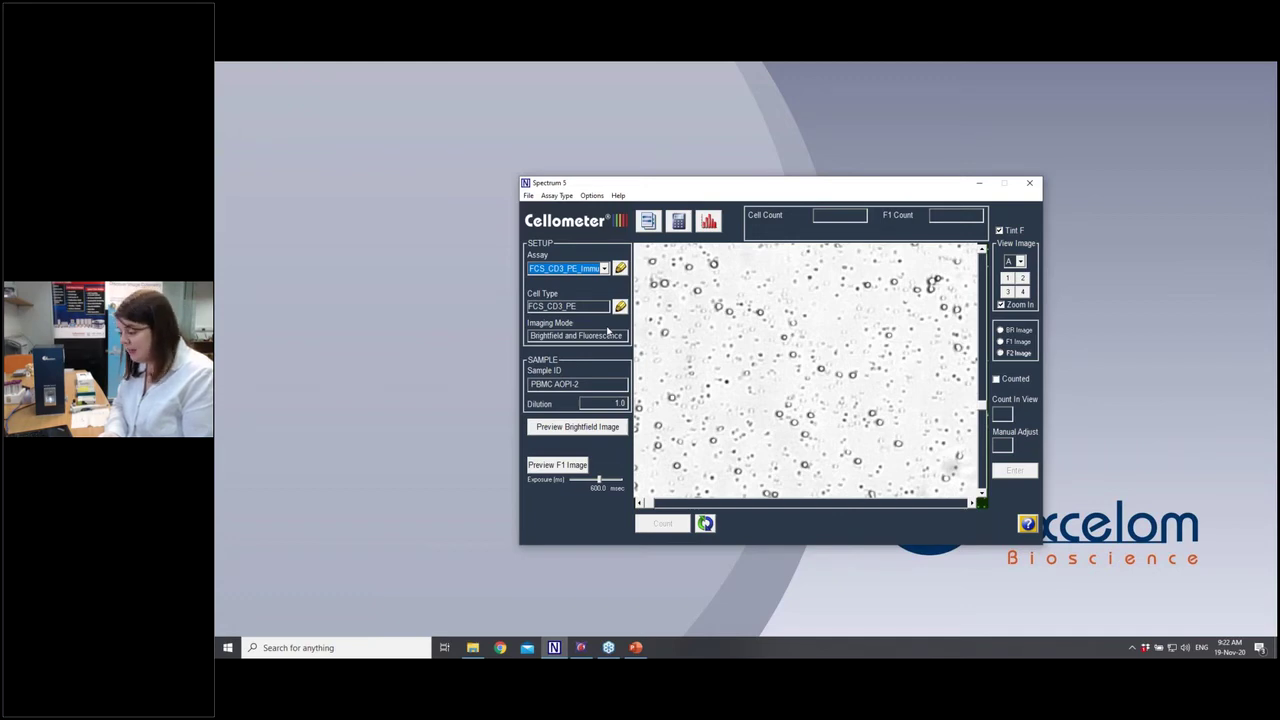
# Load the Spectrum5-CD3-PE-BR-A image from the CD3 PE Immunostaining folder.
pyautogui.click(528, 196)
pyautogui.click(570, 208)
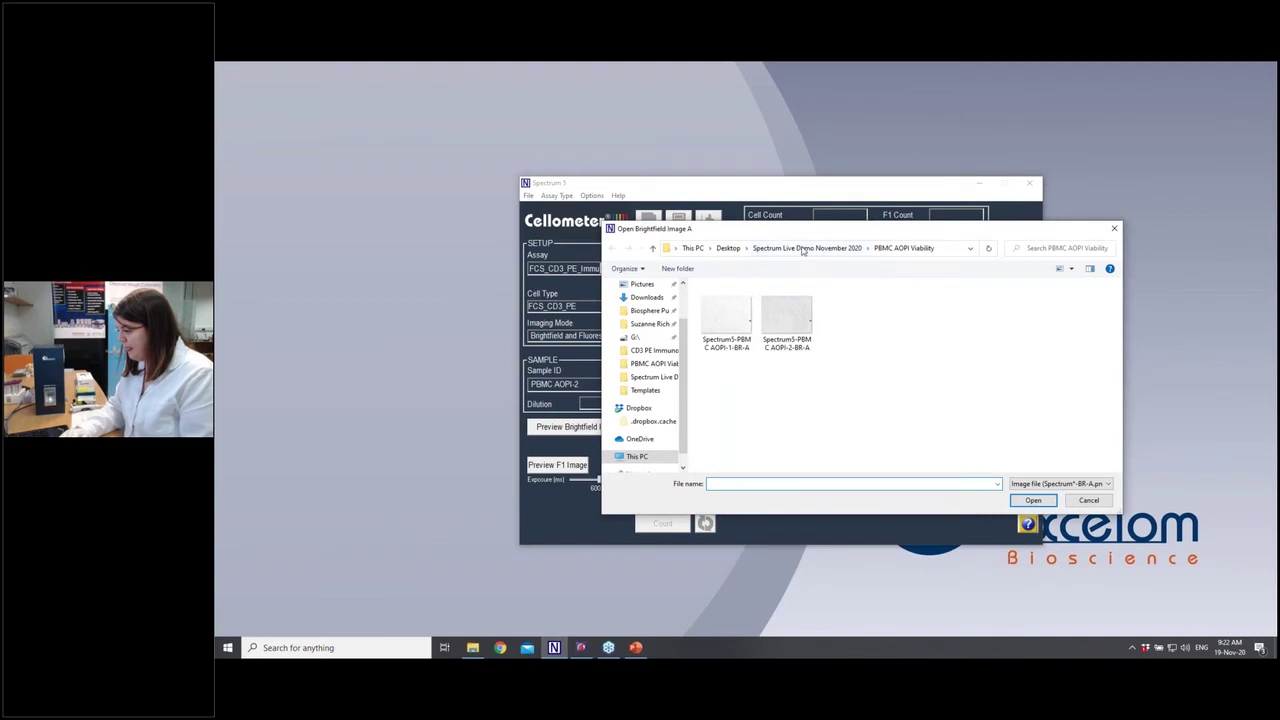
pyautogui.click(802, 249)
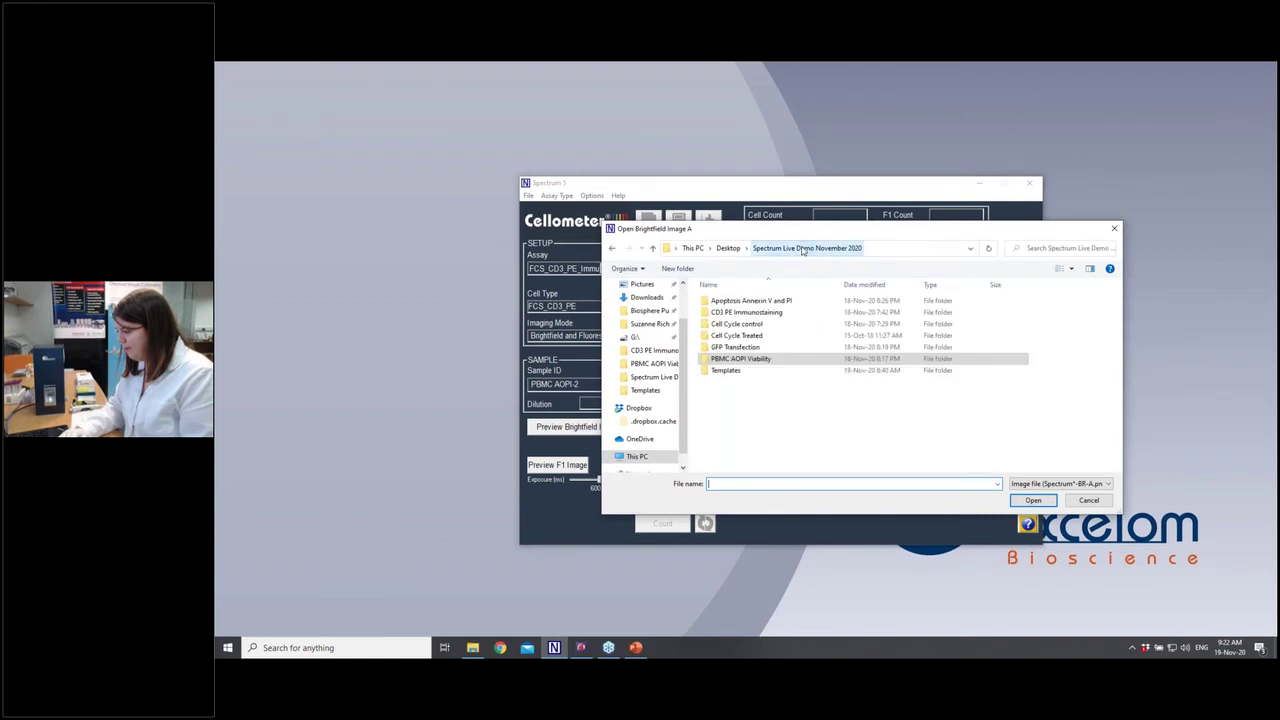
pyautogui.doubleClick(745, 313)
pyautogui.click(732, 316)
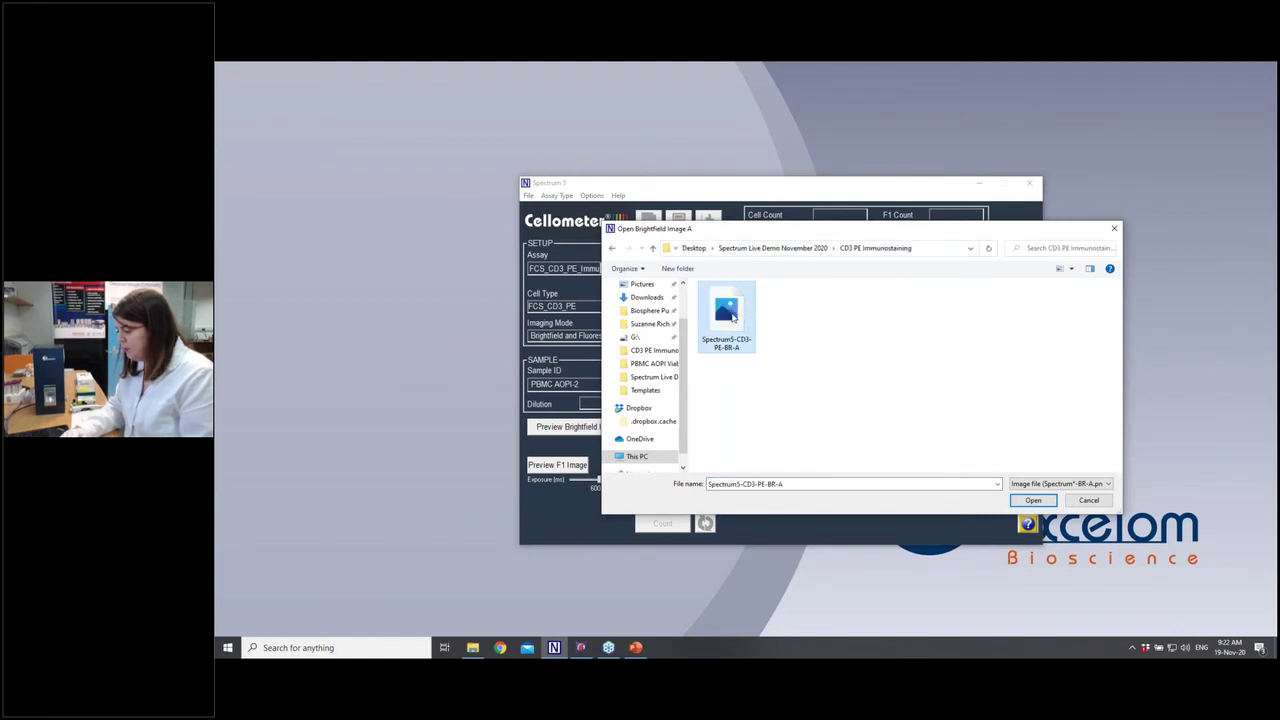
pyautogui.doubleClick(732, 316)
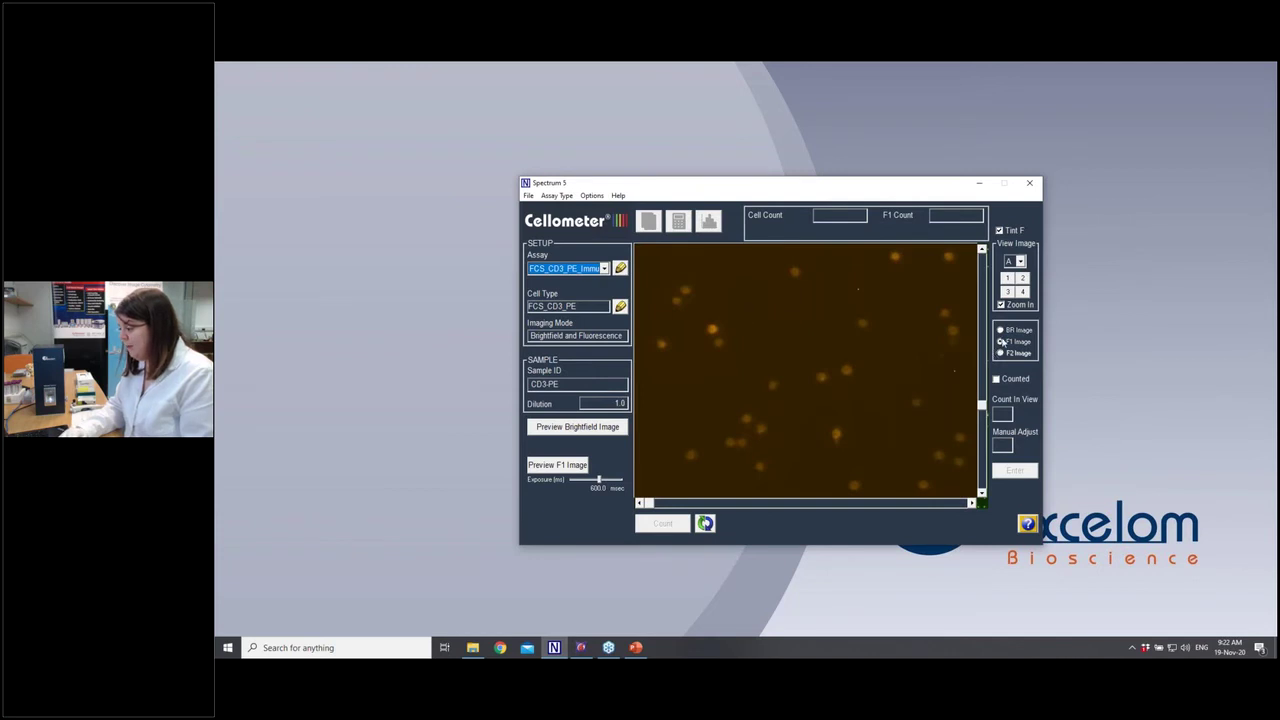
# View the brightfield and F1 fluorescence images, then count the CD3-PE sample (2271 cells, 9.0 µm mean).
pyautogui.click(1000, 330)
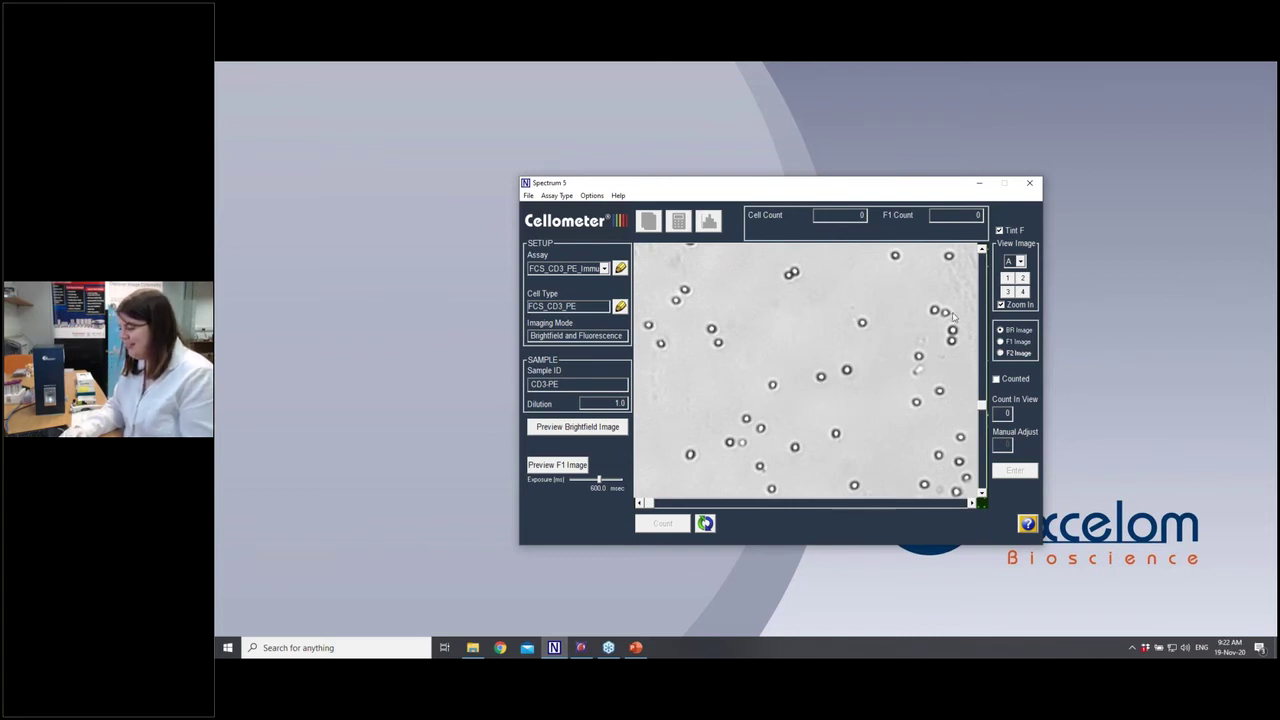
pyautogui.click(1008, 342)
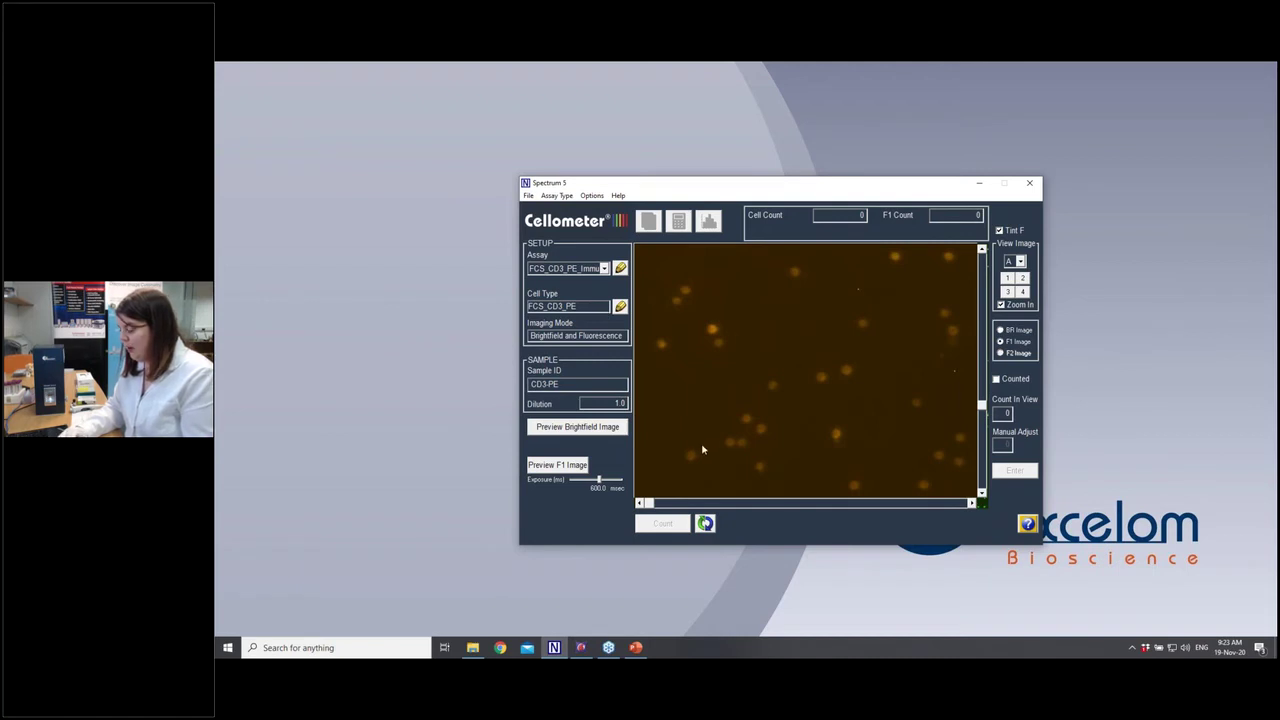
pyautogui.click(706, 525)
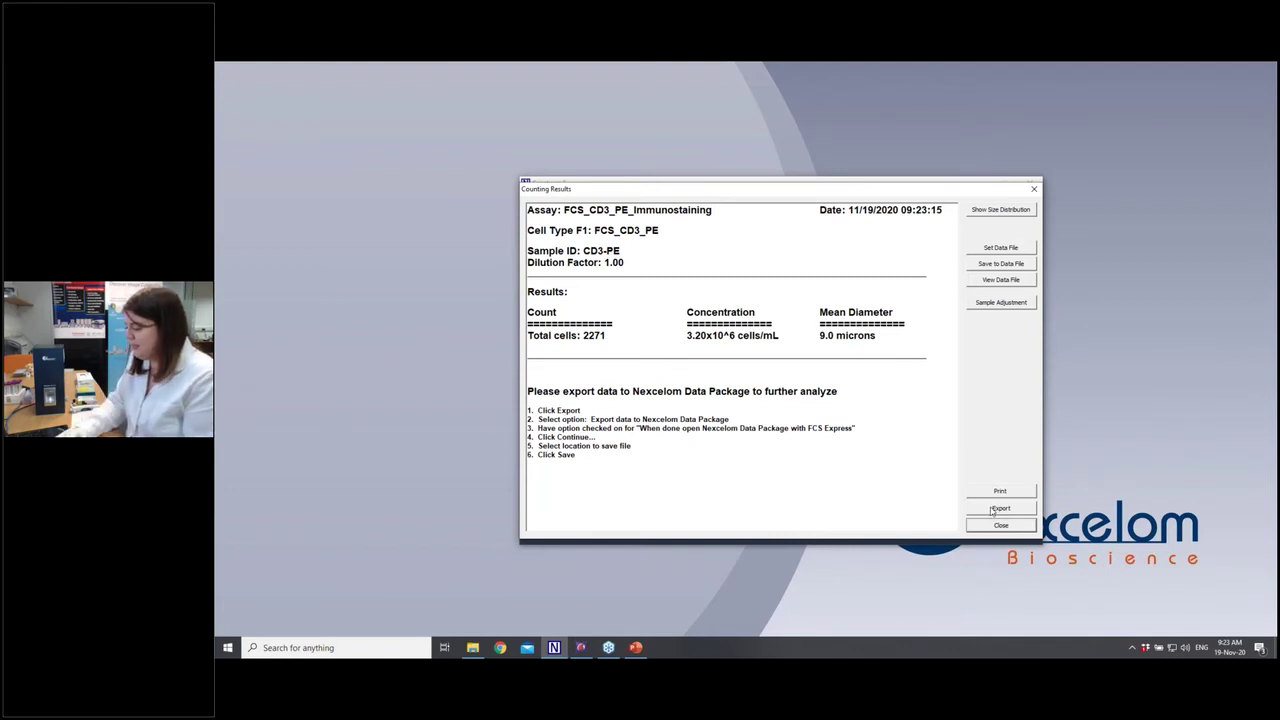
# Export the CD3-PE counting results as a Nexcelom Data Package saved to the Desktop.
pyautogui.click(999, 509)
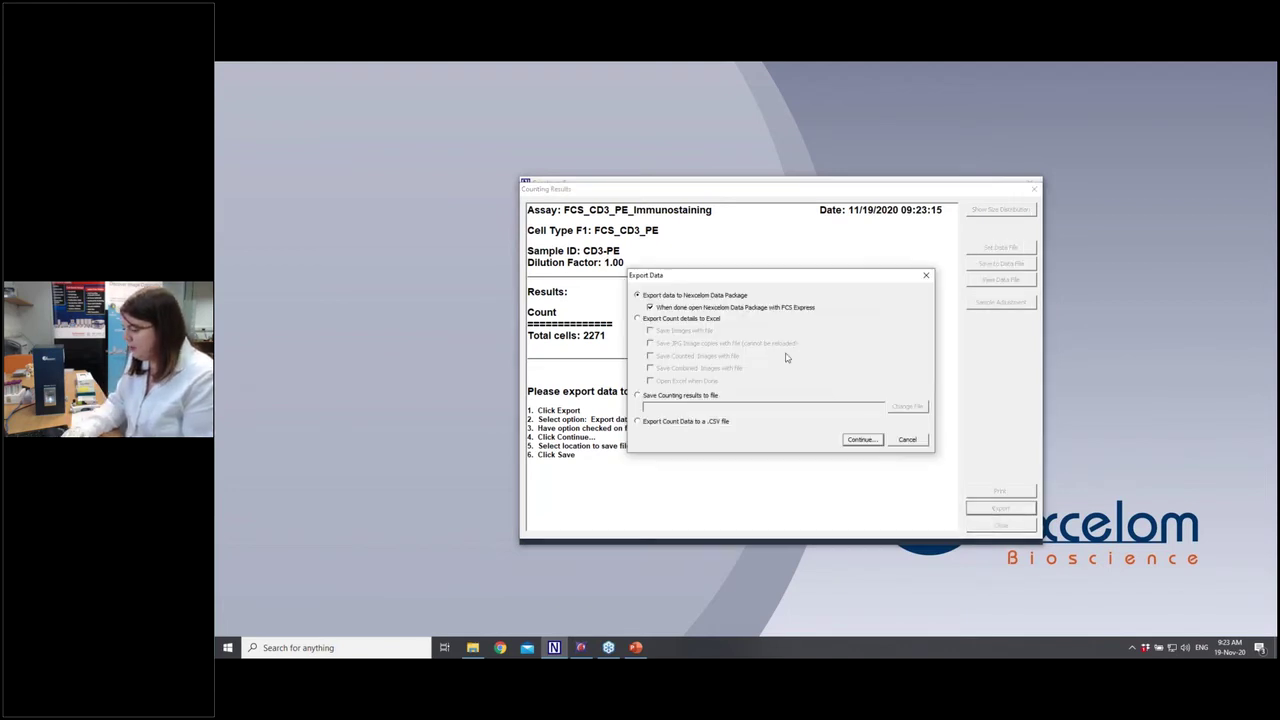
pyautogui.click(861, 440)
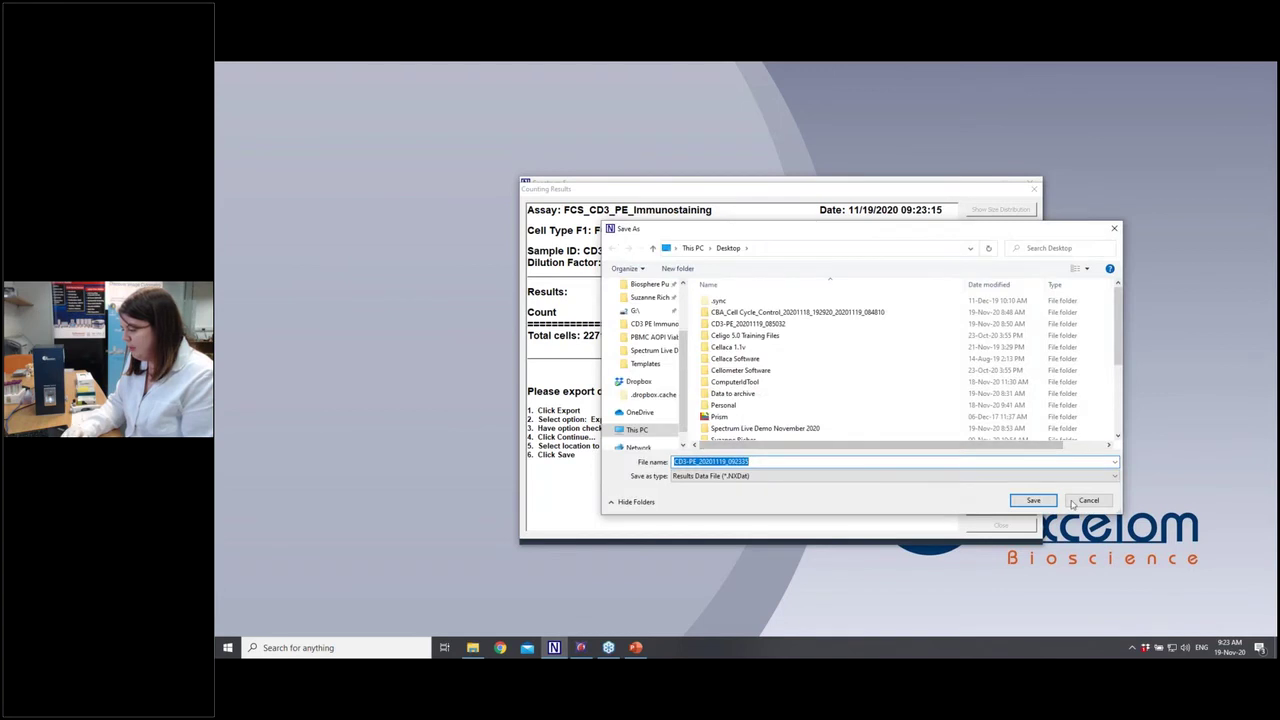
pyautogui.click(1046, 502)
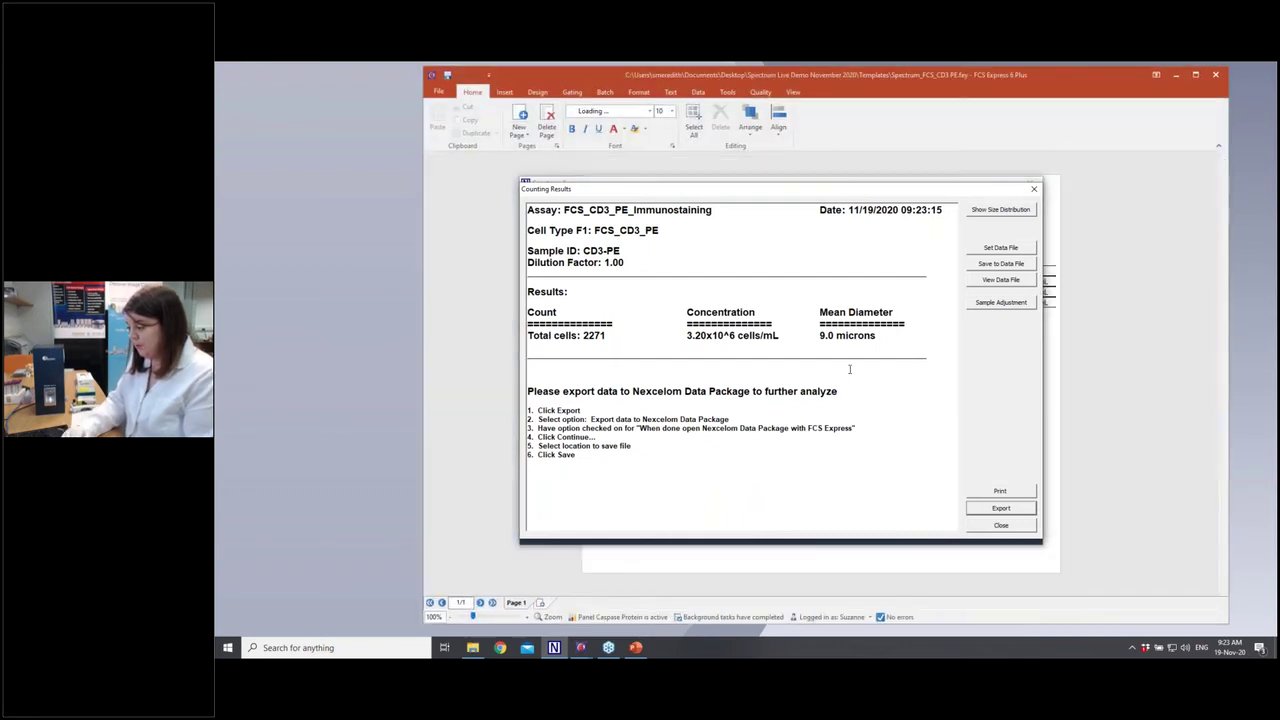
# Drag the CD3 PE (+) gate's left edge leftward, raising CD3-positive to 65.43% and PE (-) to 34.57%.
pyautogui.click(938, 92)
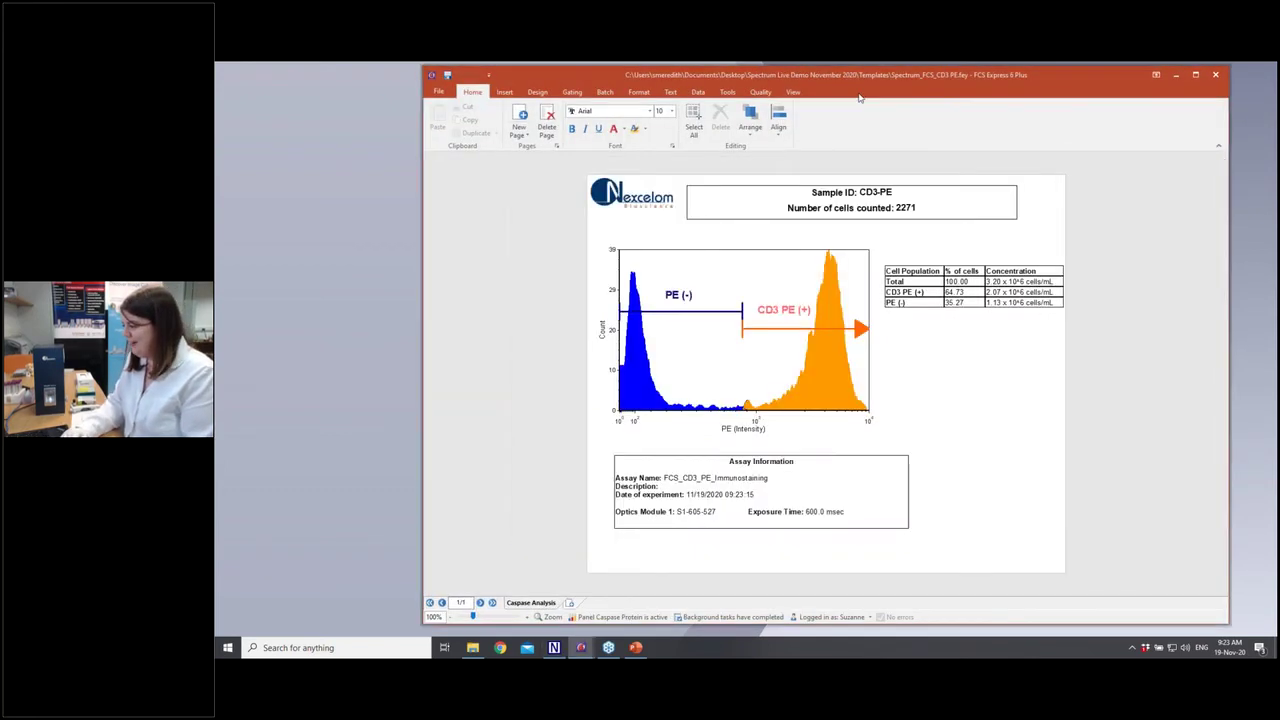
pyautogui.moveTo(908, 88); pyautogui.dragTo(745, 87)
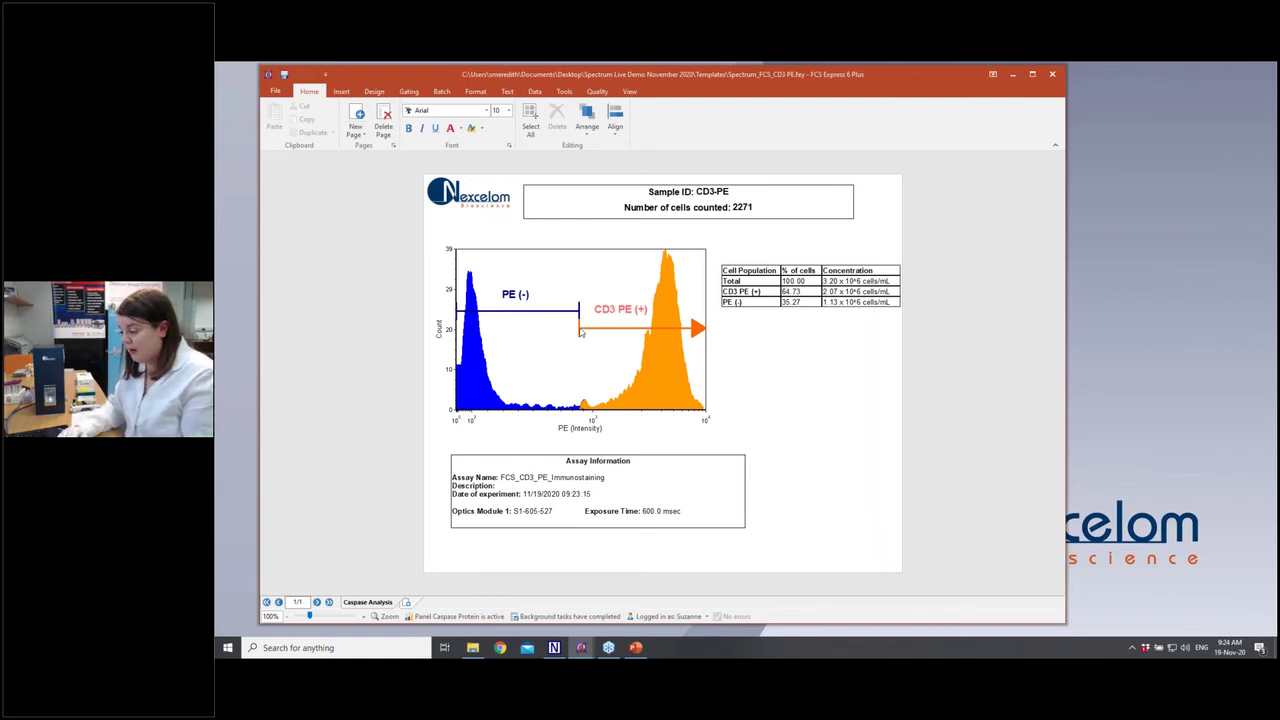
pyautogui.moveTo(581, 316)
pyautogui.mouseDown()
pyautogui.moveTo(536, 322)
pyautogui.moveTo(585, 326)
pyautogui.mouseUp()
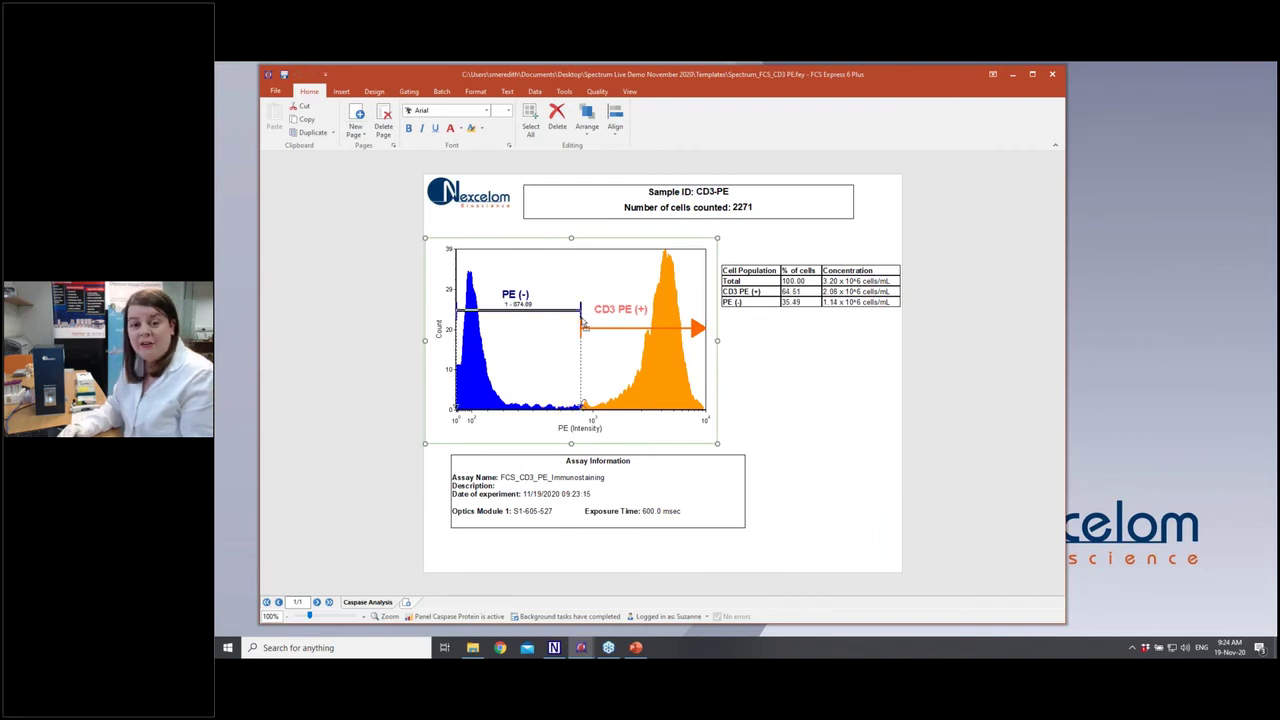
pyautogui.moveTo(584, 326)
pyautogui.mouseDown()
pyautogui.moveTo(548, 324)
pyautogui.moveTo(560, 329)
pyautogui.mouseUp()
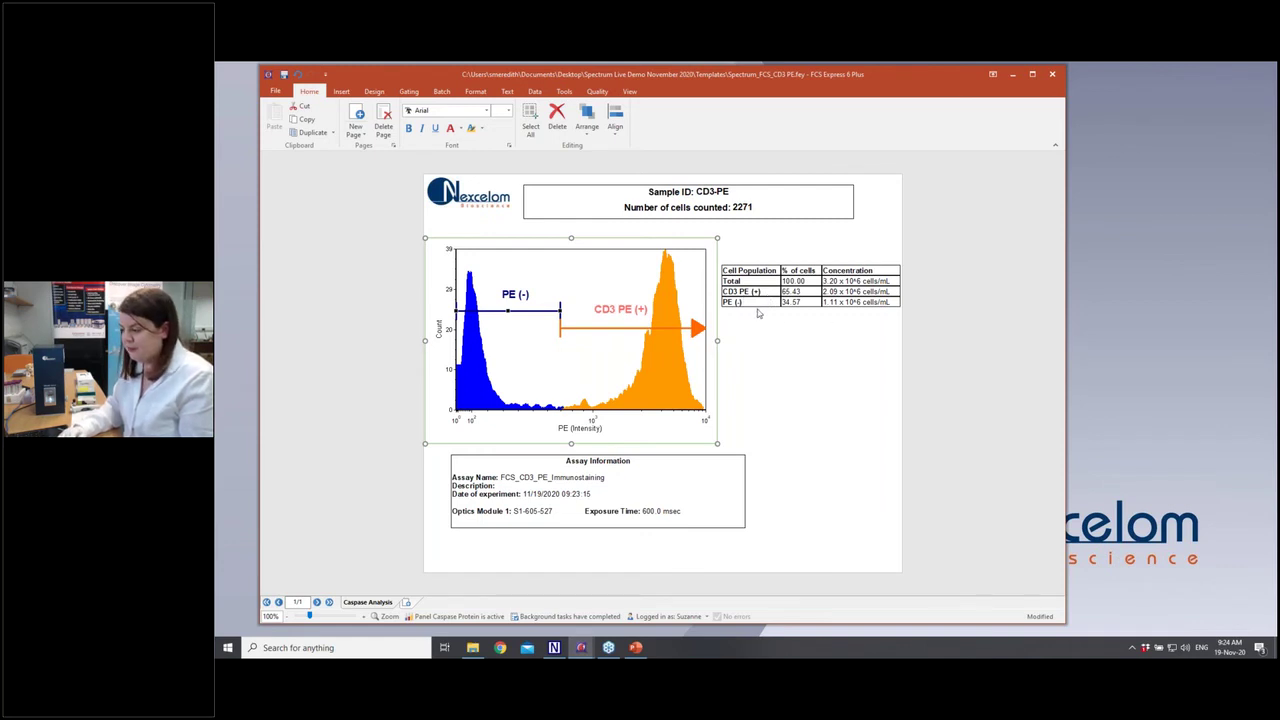
# Close FCS Express without saving the report, then close the CD3-PE counting results.
pyautogui.click(1048, 76)
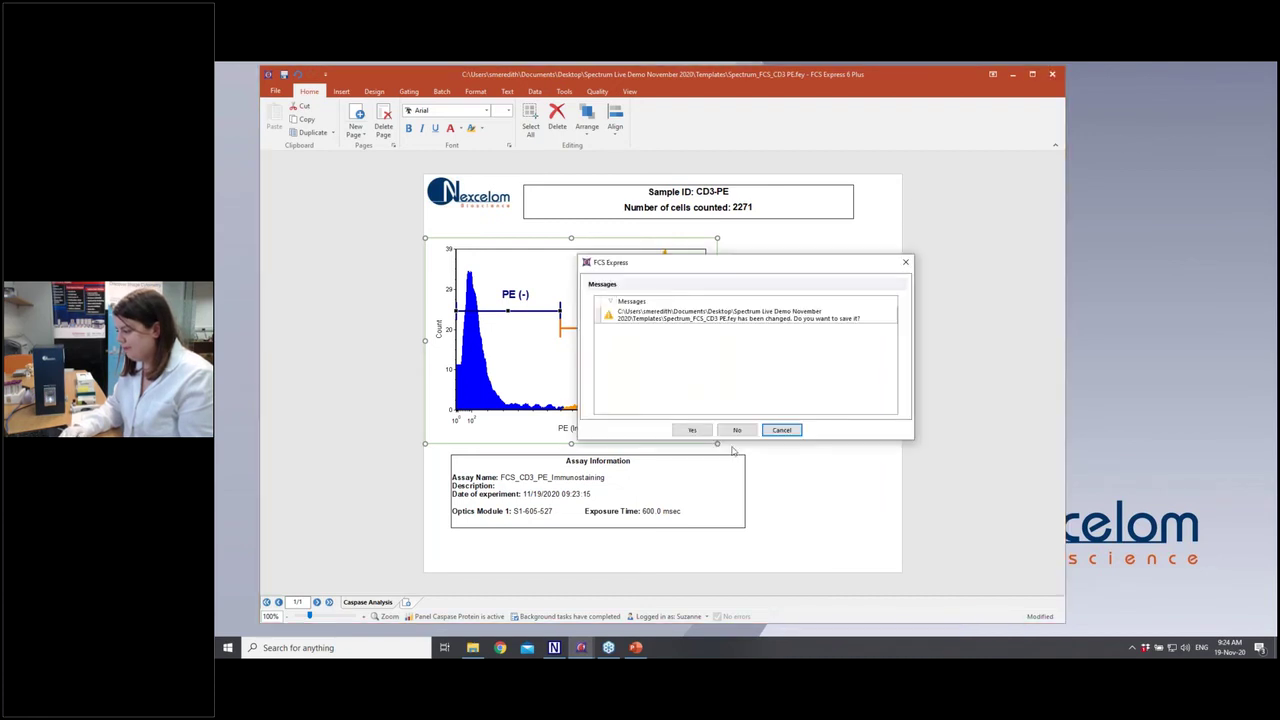
pyautogui.click(737, 430)
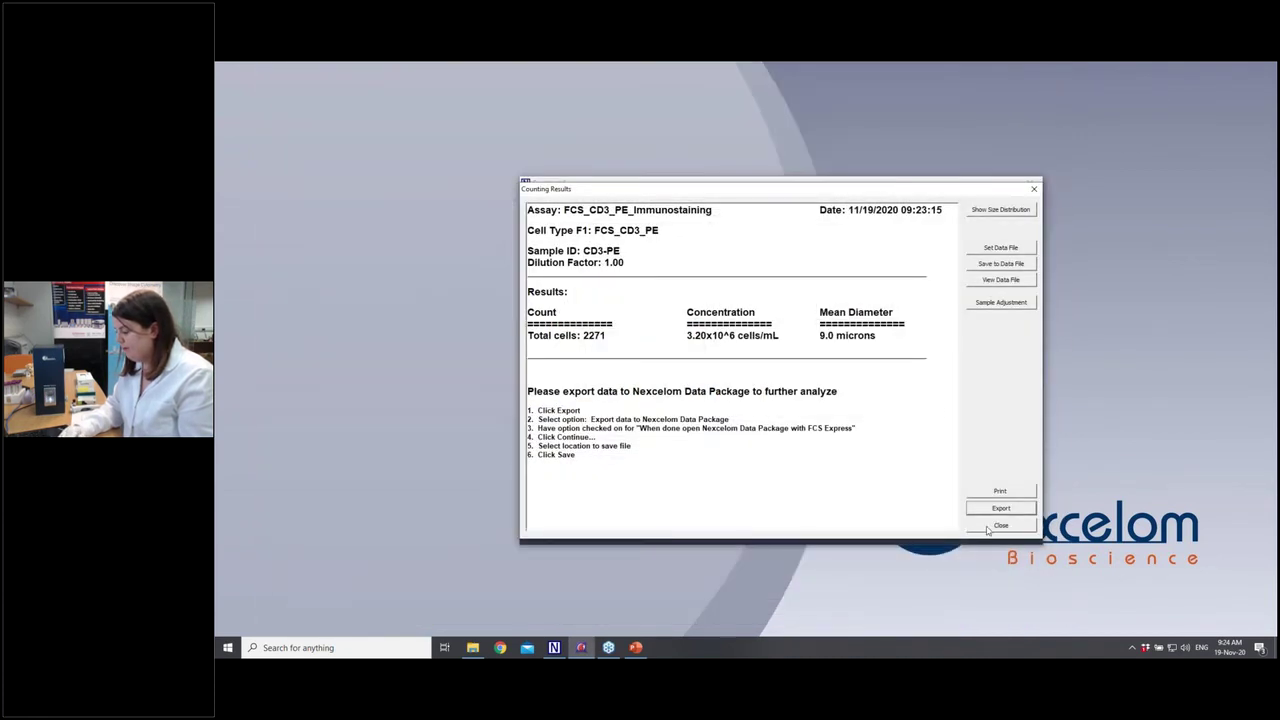
pyautogui.click(990, 526)
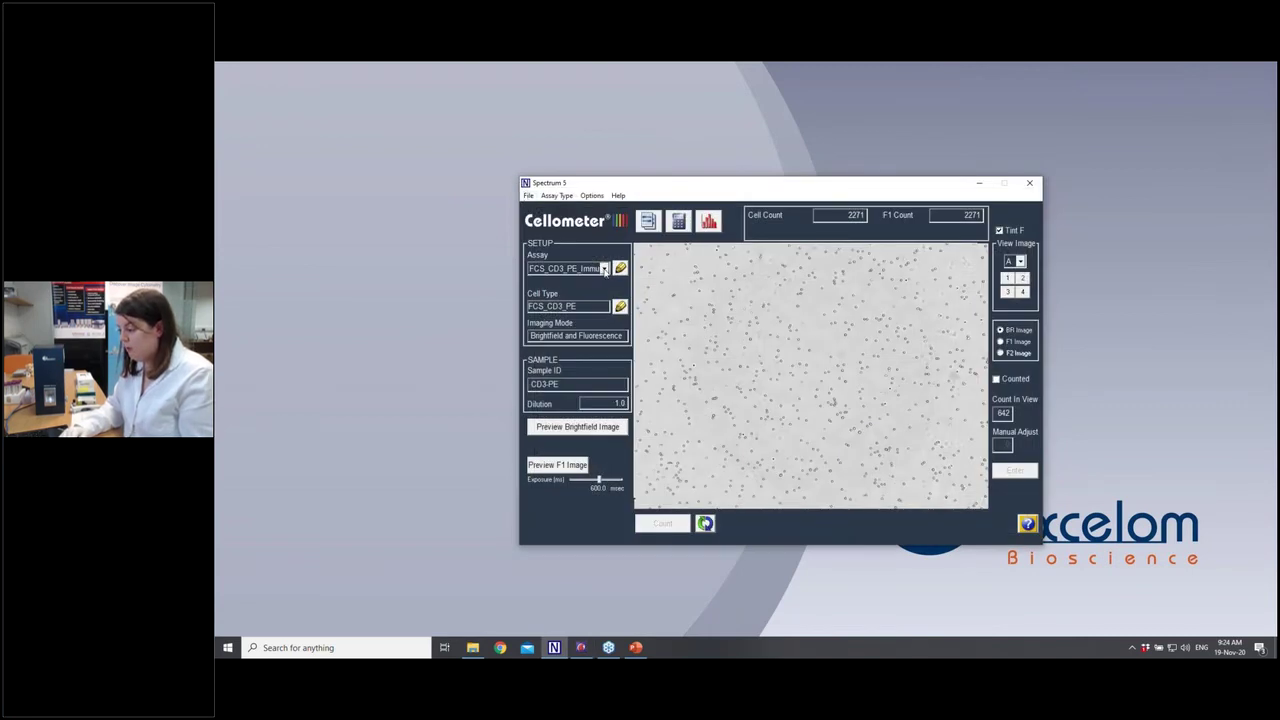
# Switch the assay to FCS_Cell Cycle-PI and load a brightfield image for display.
pyautogui.click(604, 269)
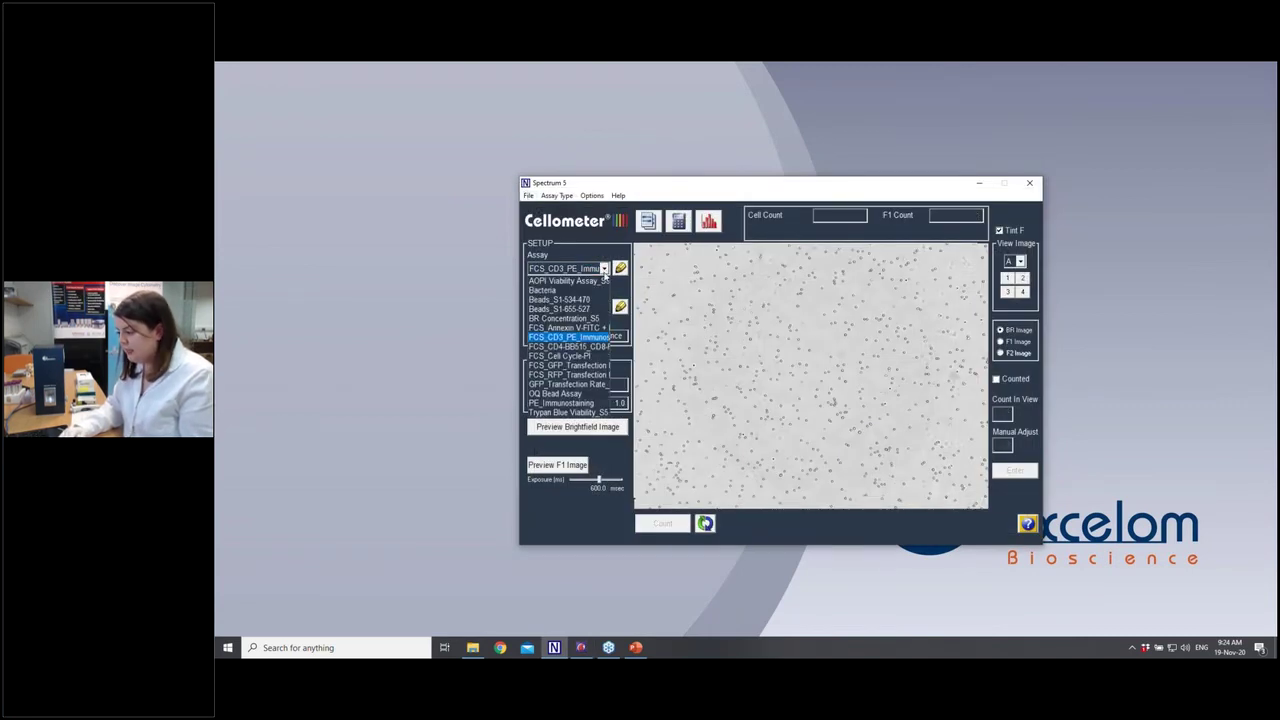
pyautogui.click(580, 357)
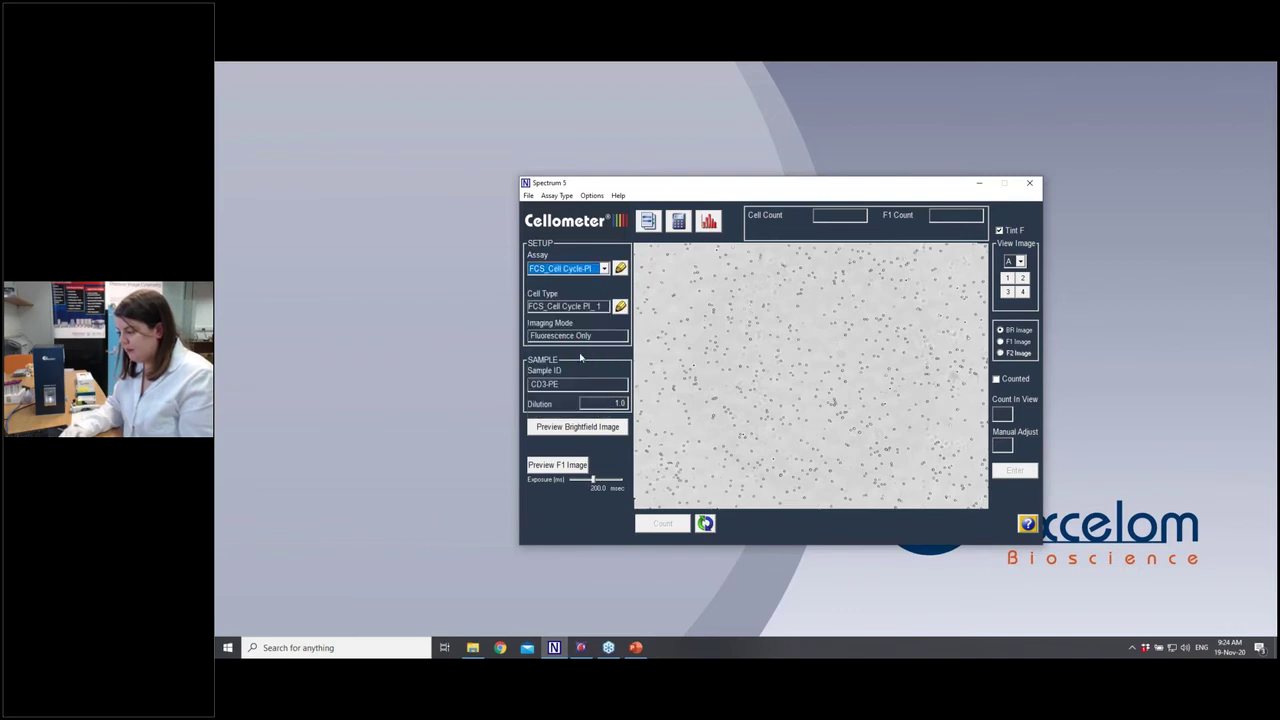
pyautogui.click(529, 196)
pyautogui.click(537, 208)
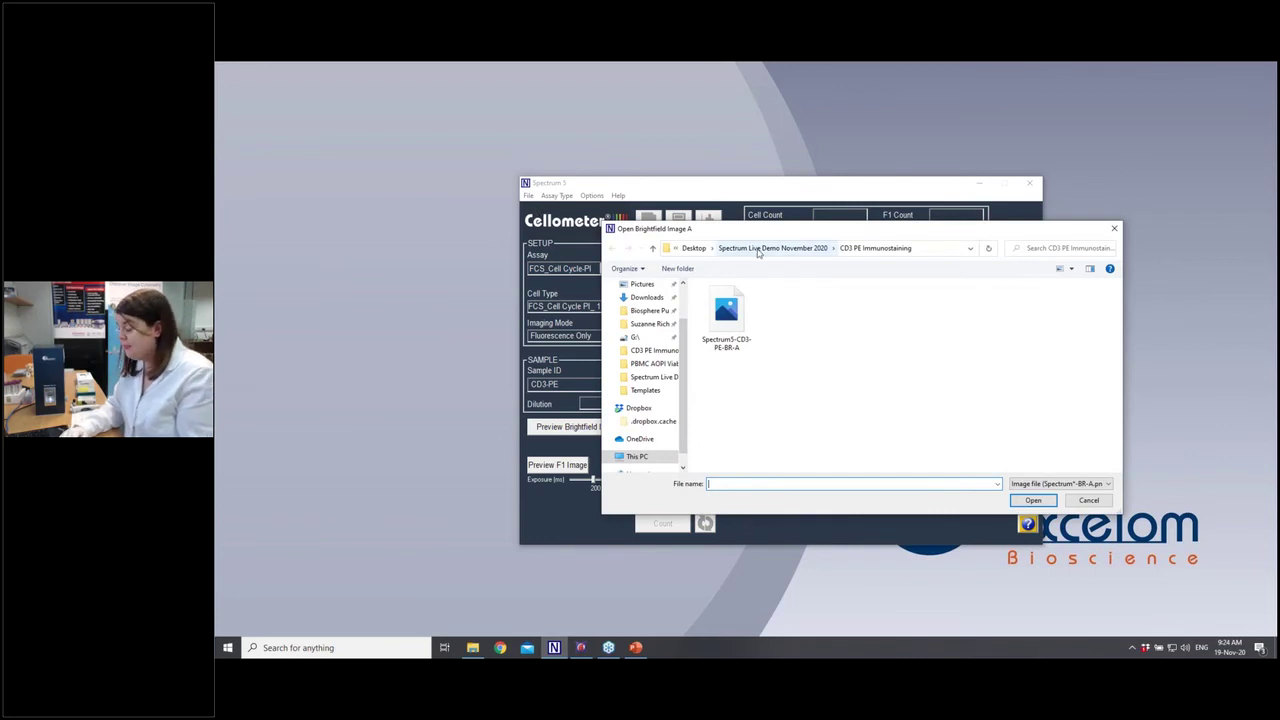
# Open the Cell Cycle control image and count it: 3908 cells, 5.51x10^6 cells/mL.
pyautogui.click(758, 252)
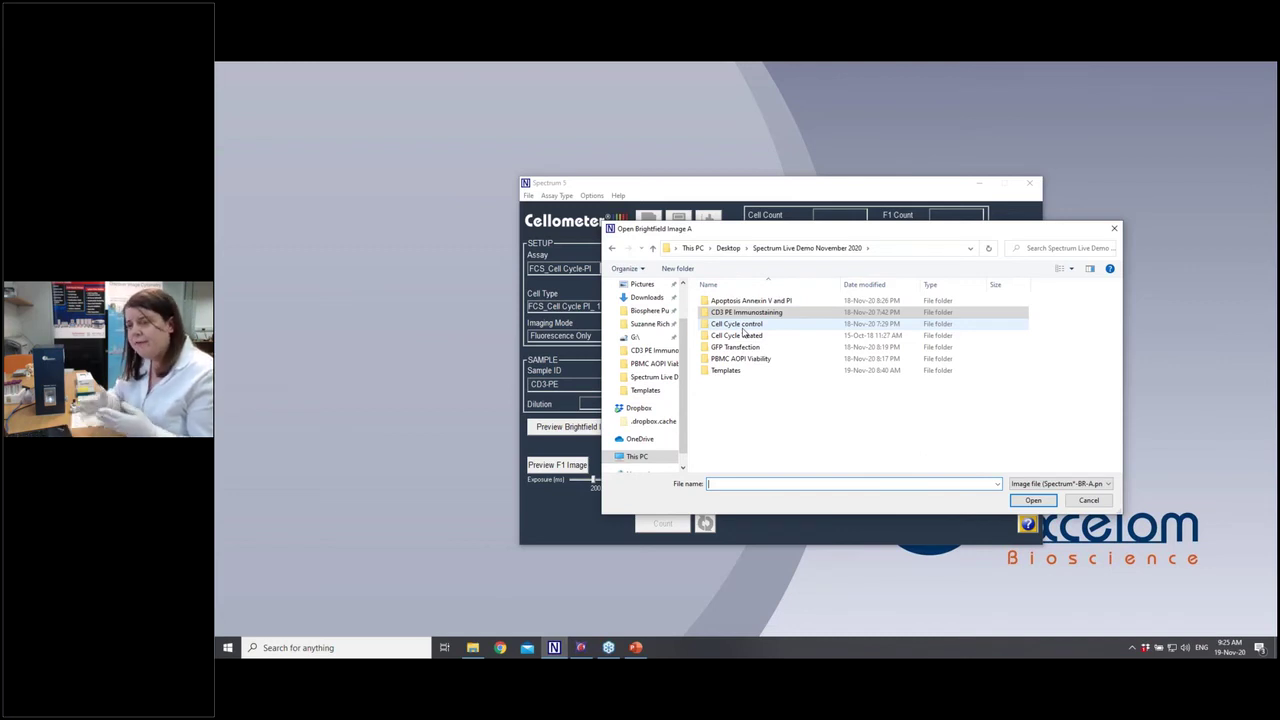
pyautogui.doubleClick(737, 323)
pyautogui.click(735, 319)
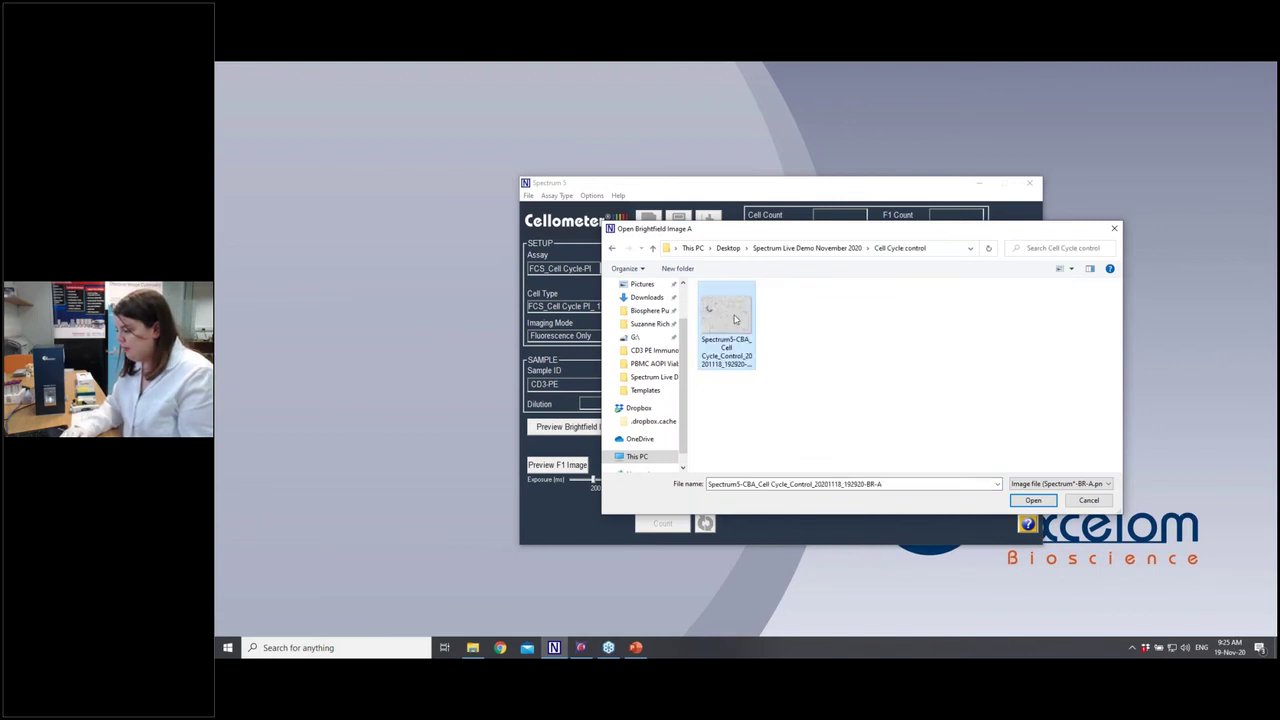
pyautogui.doubleClick(735, 319)
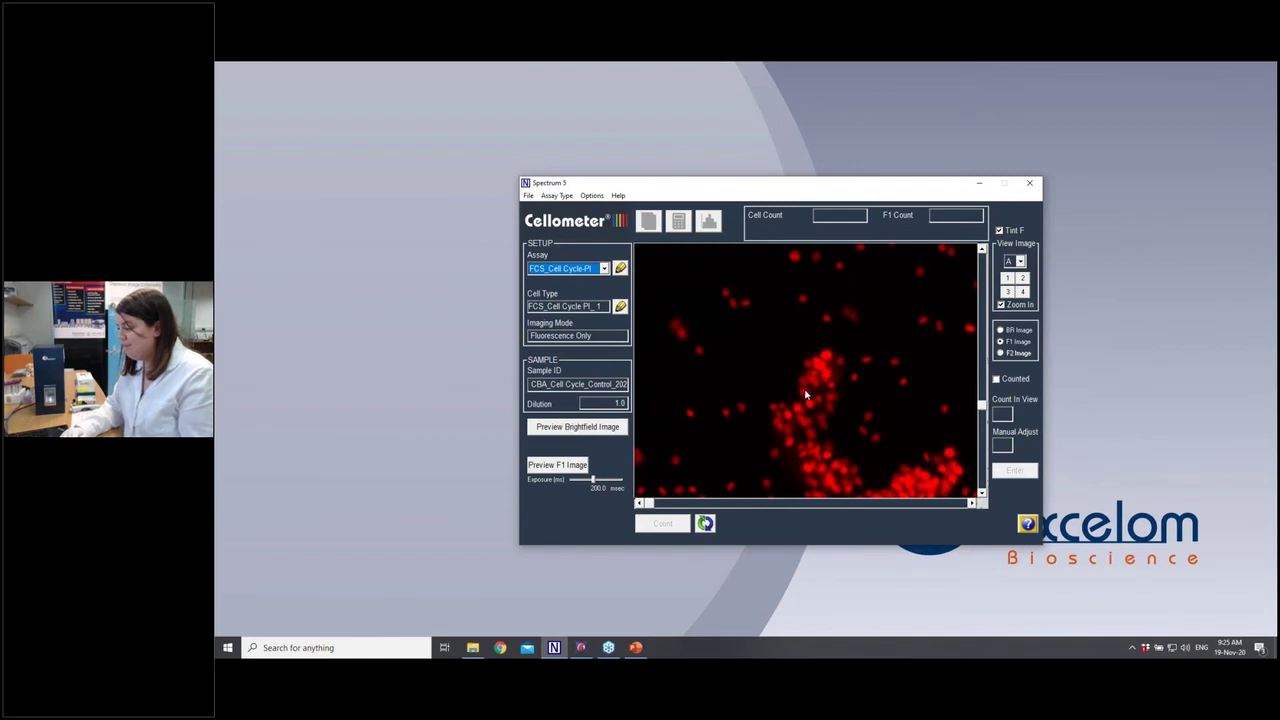
pyautogui.click(705, 523)
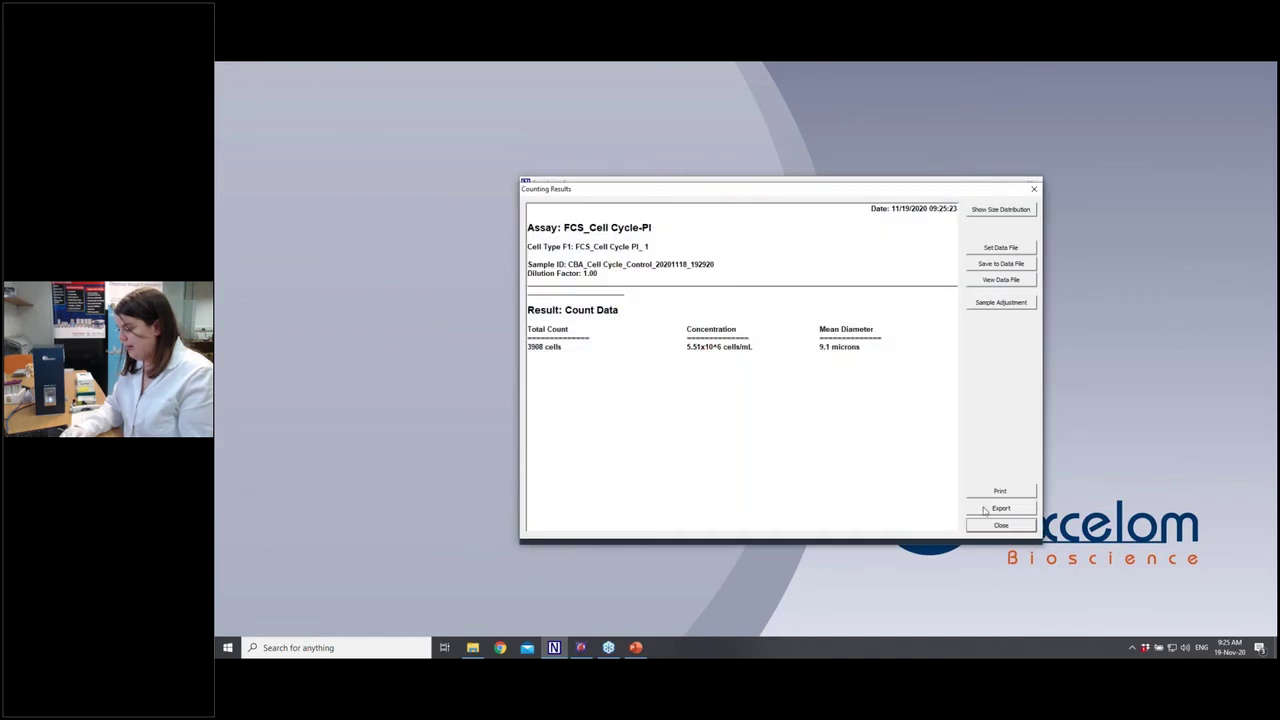
# Export and save the cell cycle results package to FCS Express.
pyautogui.click(987, 510)
pyautogui.click(862, 440)
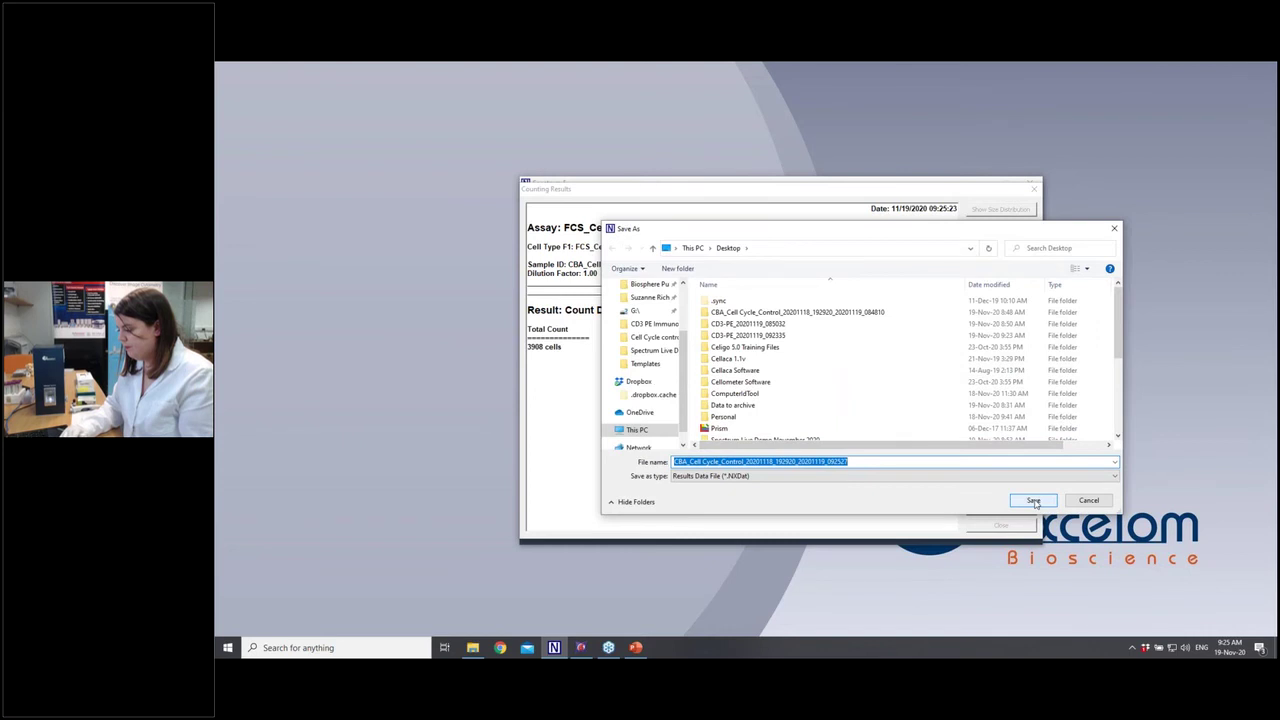
pyautogui.click(1029, 503)
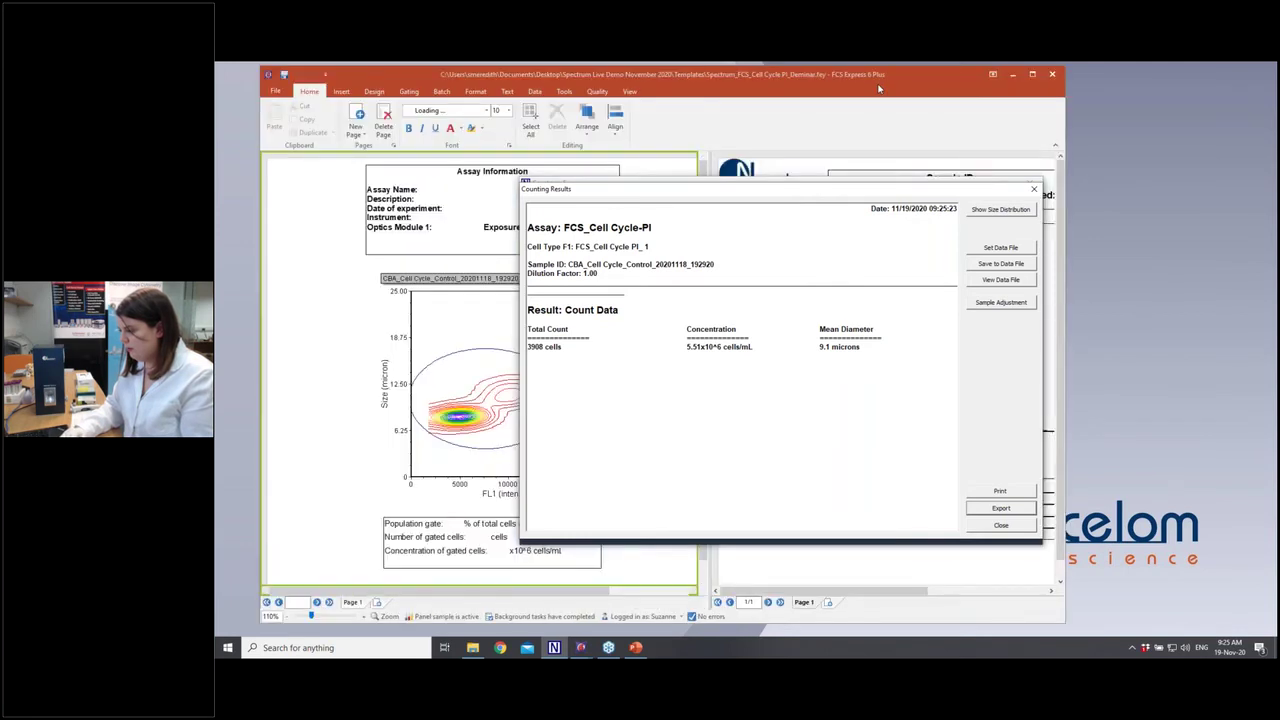
# Maximize the Cell Cycle-PI report (80.1% G0/G1, 15.0% G2/M), then leave FCS Express for the counting results.
pyautogui.click(879, 88)
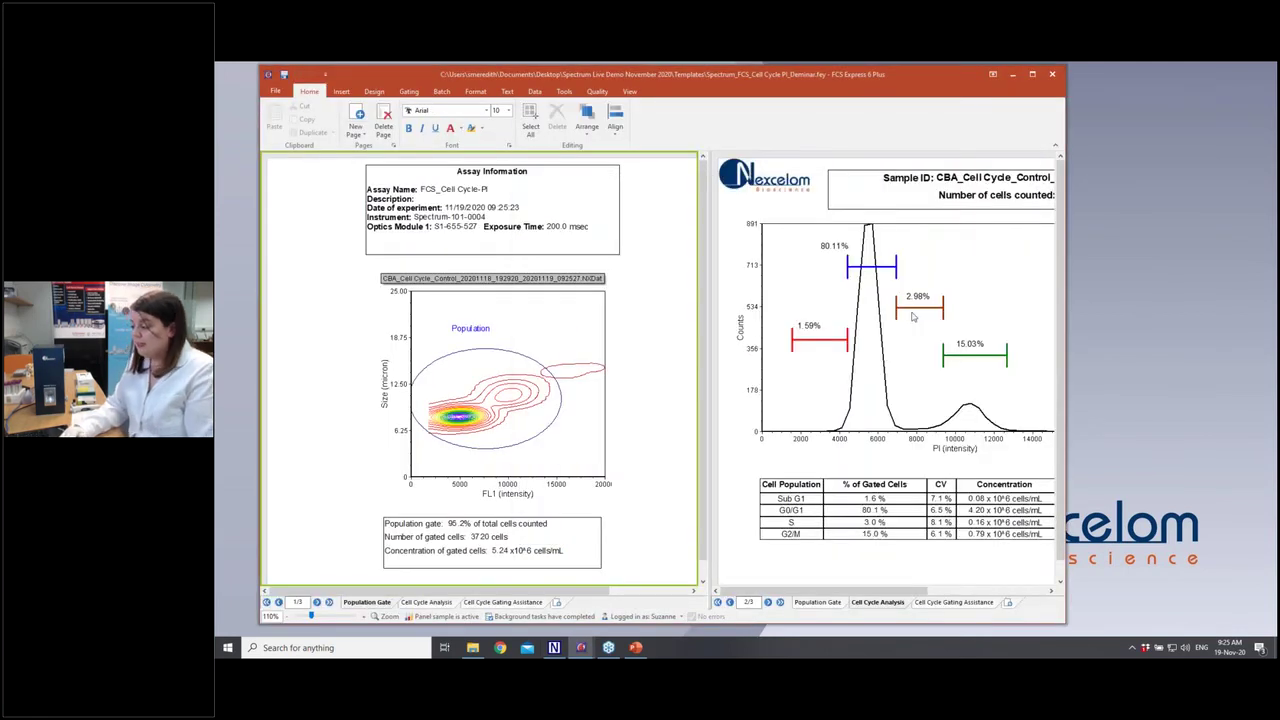
pyautogui.click(1032, 74)
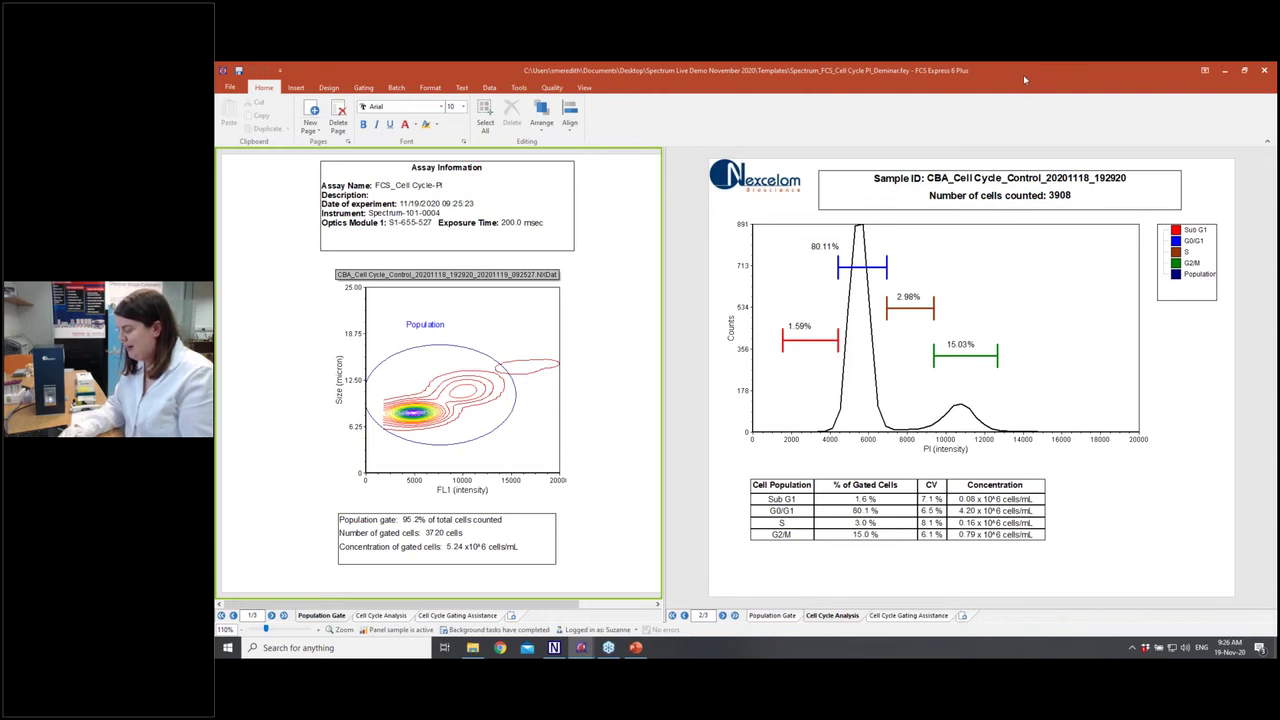
pyautogui.click(1224, 72)
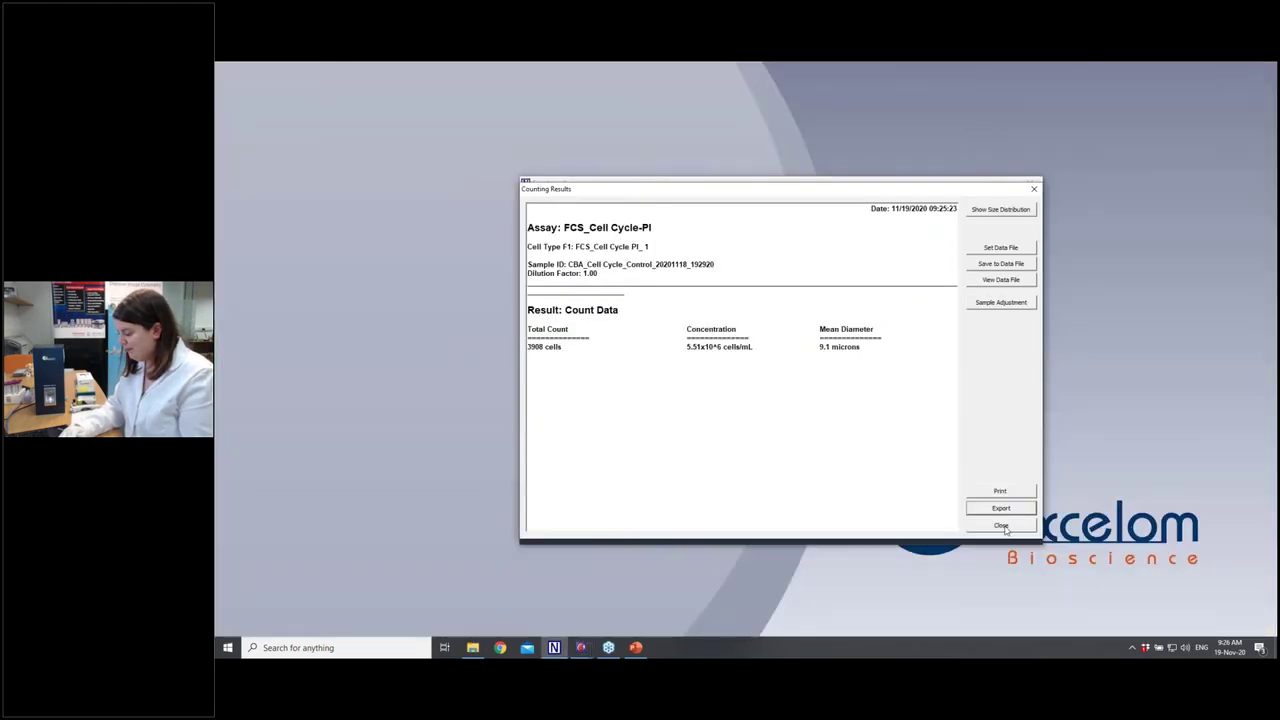